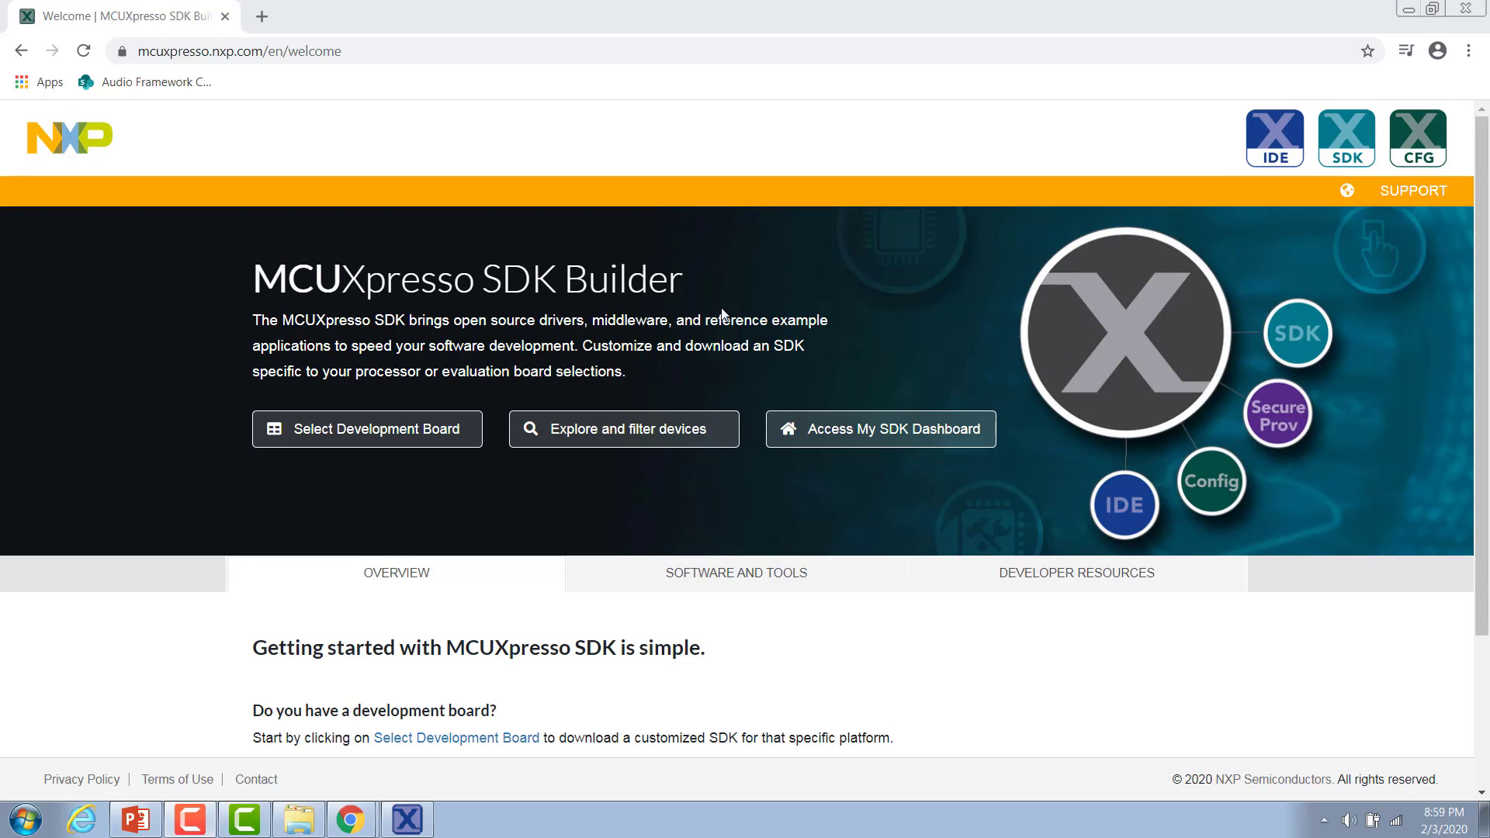
Search the development boards for 1060, select EVK-MIMXRT1060, and start building its MCUXpresso SDK.
click(437, 439)
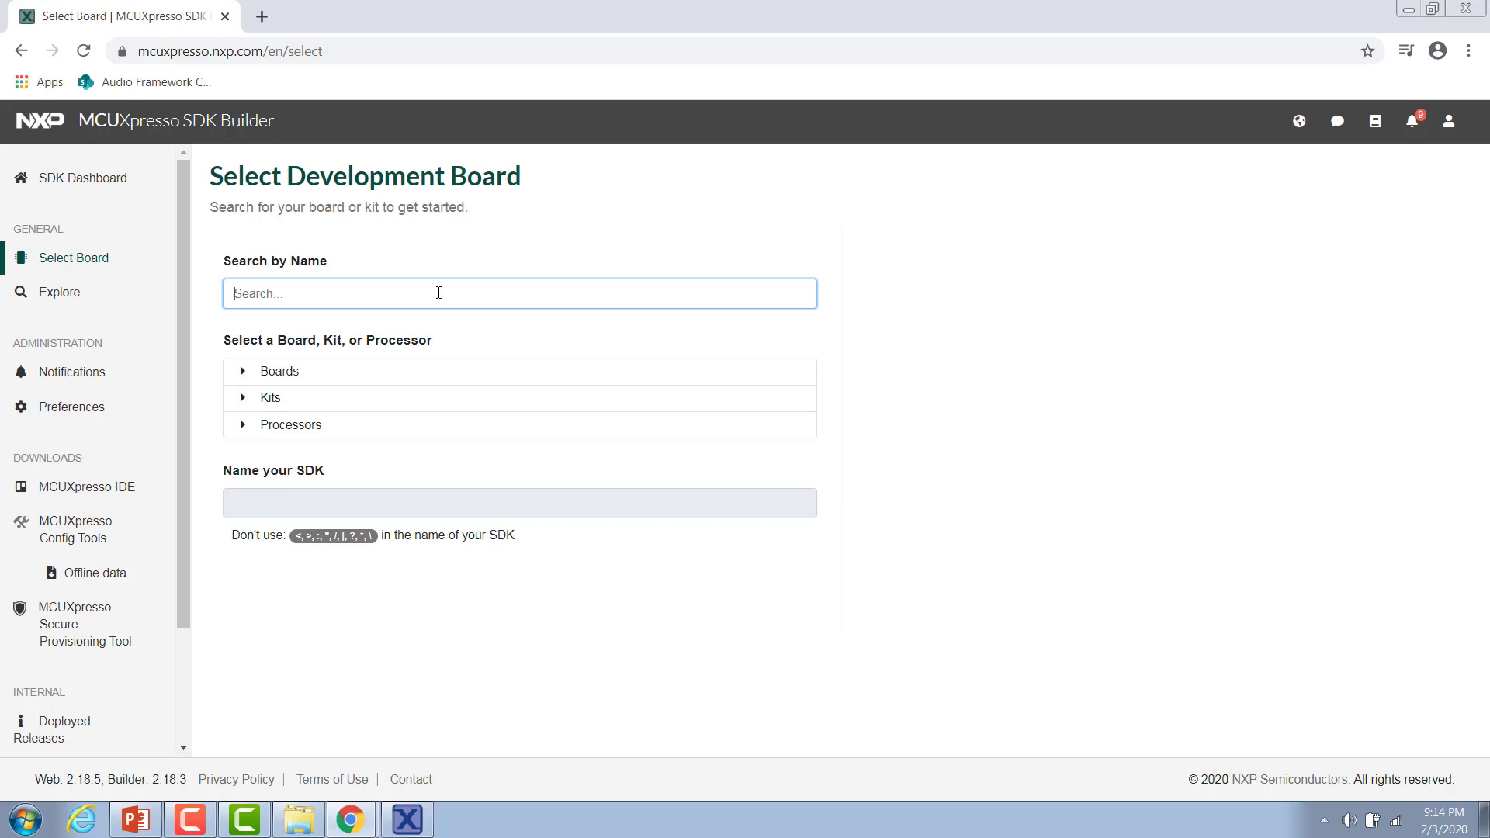
text(1060)
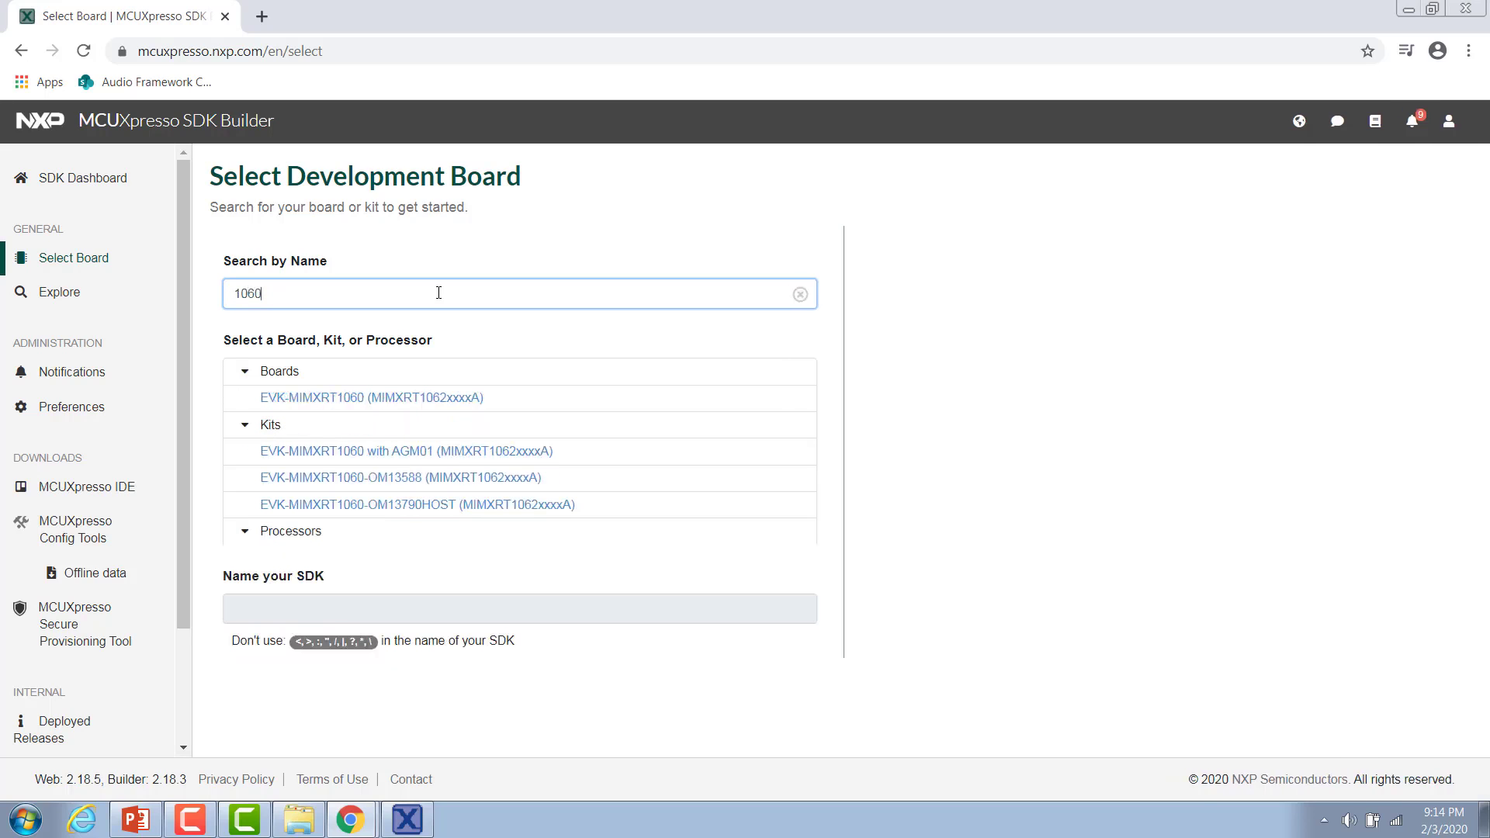
click(351, 400)
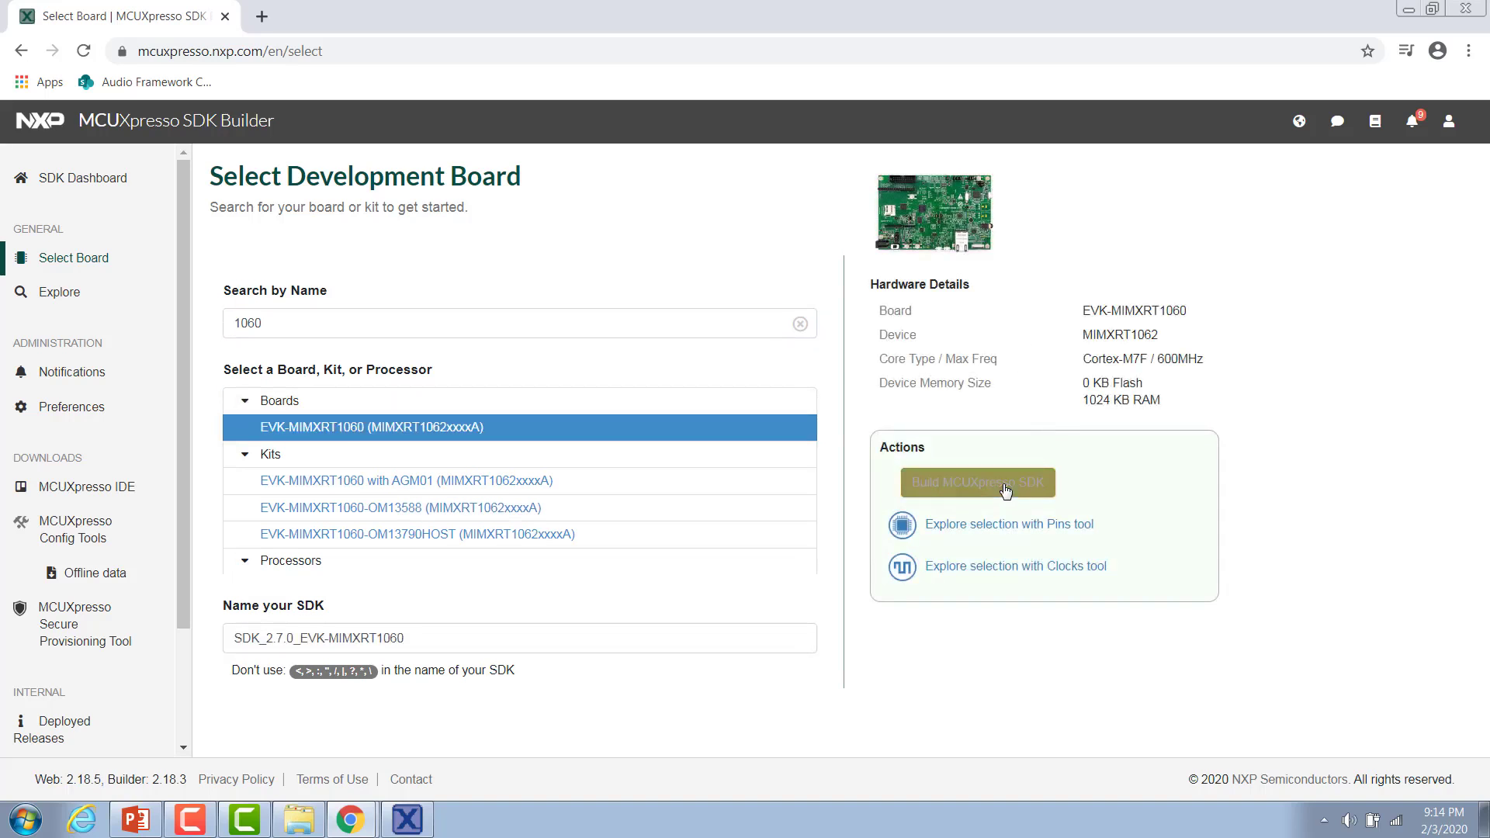
click(1006, 491)
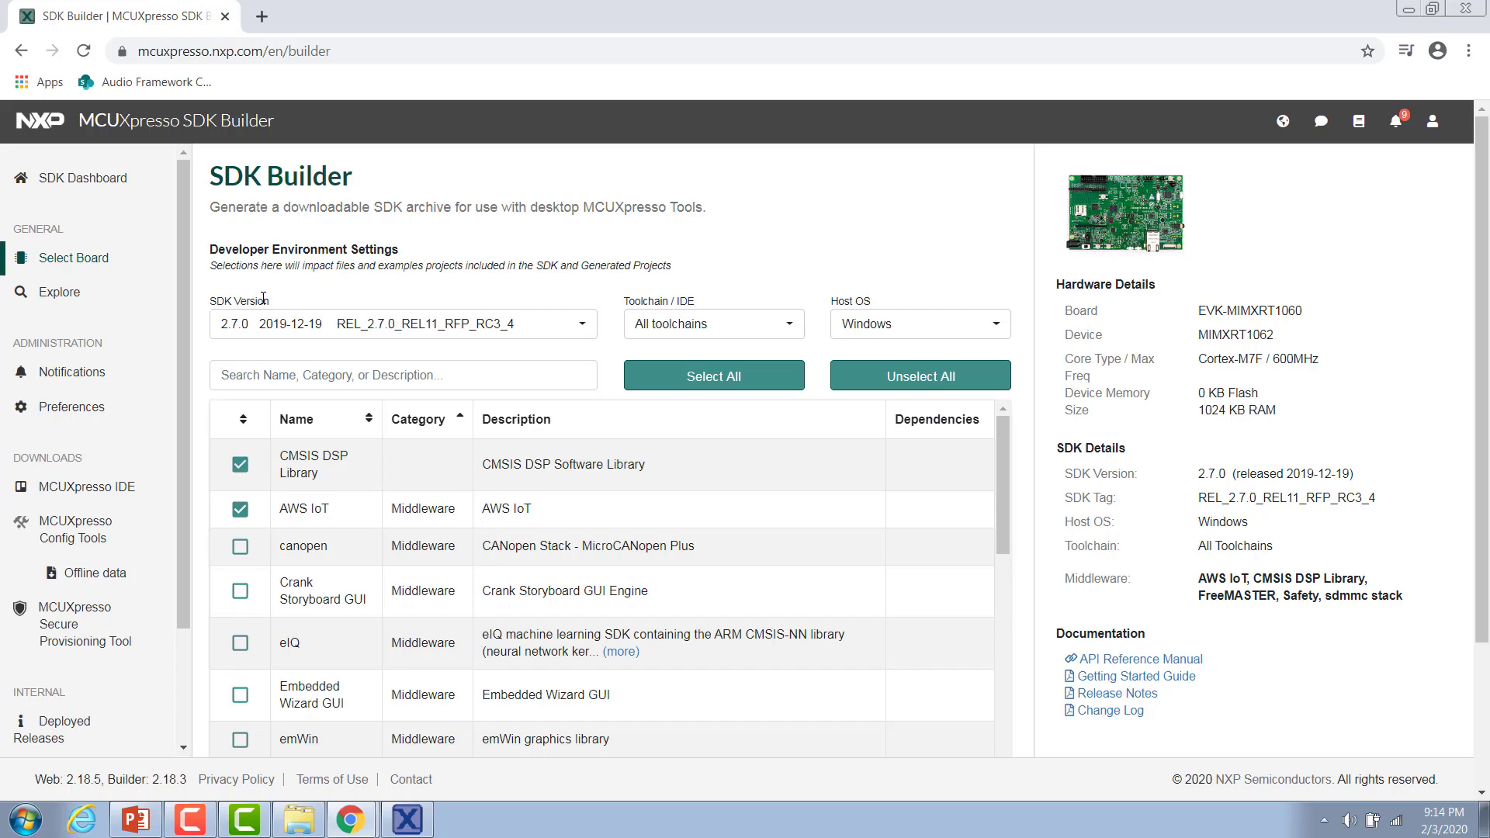
Review the available toolchain and host OS options for the SDK.
click(790, 328)
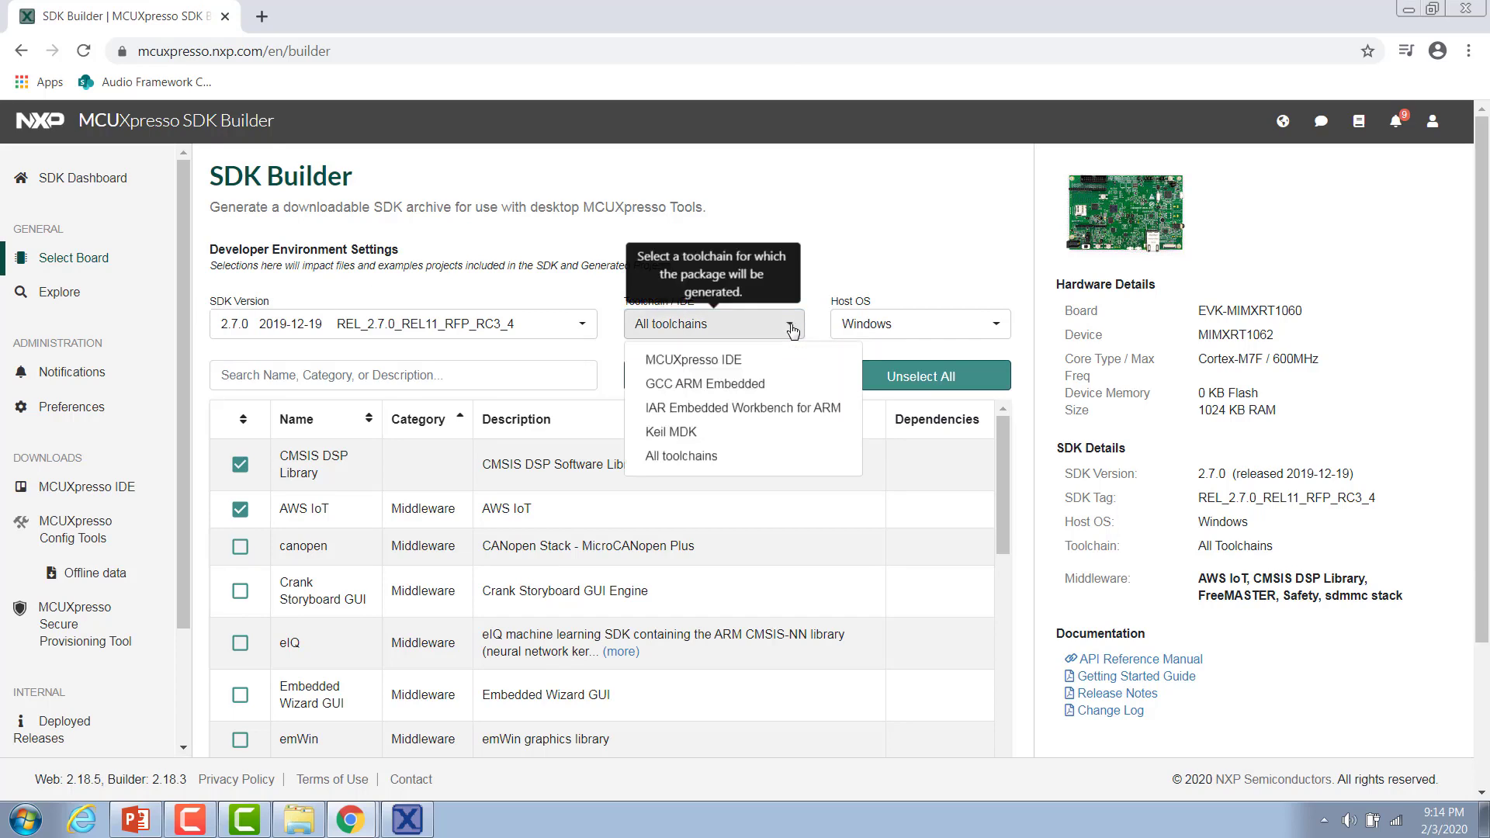
click(988, 326)
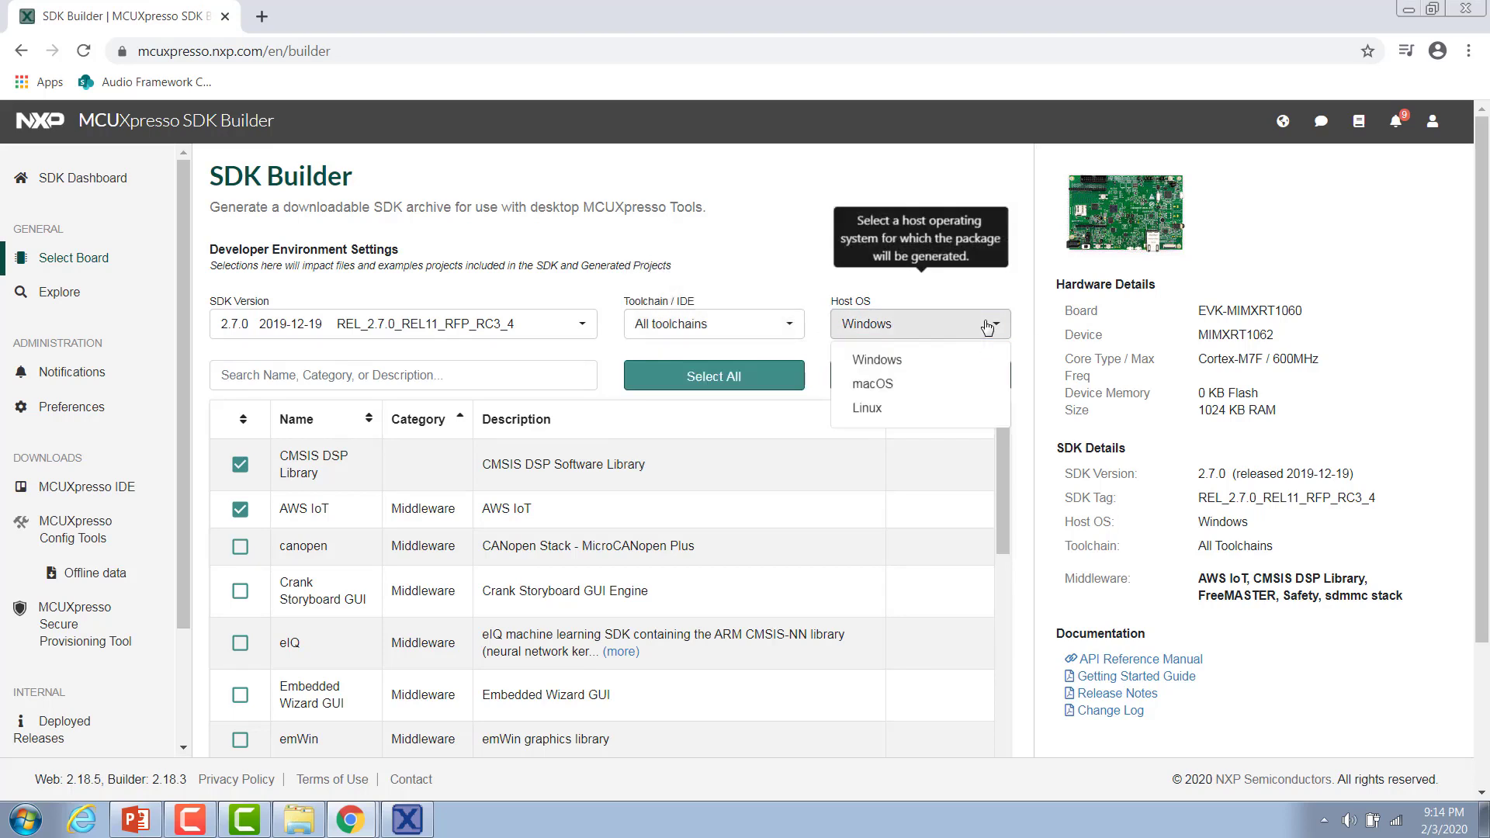
click(611, 342)
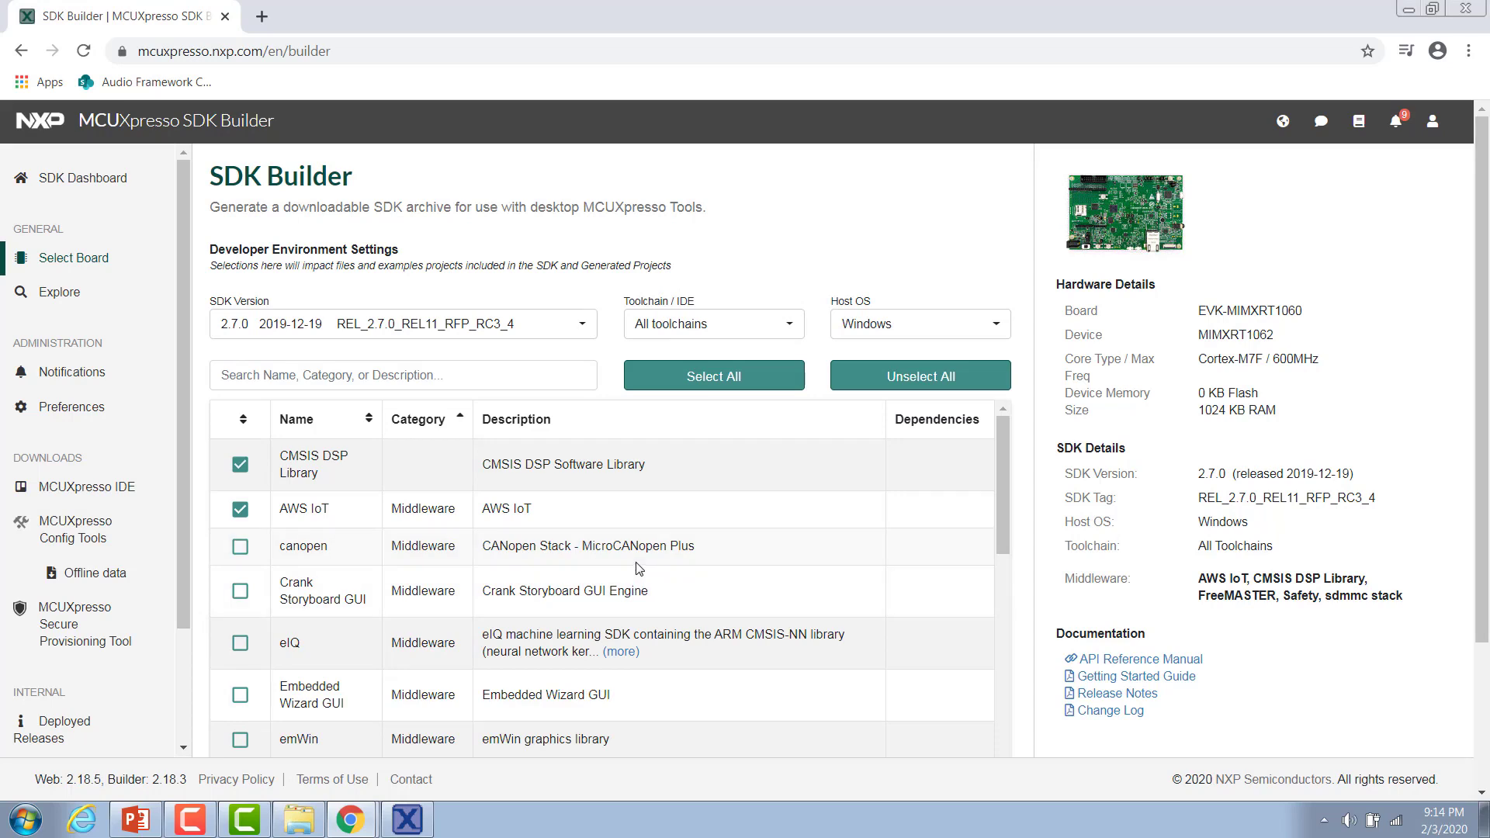
Add the Crank Storyboard GUI middleware to the SDK.
scroll(638, 569, down, 1)
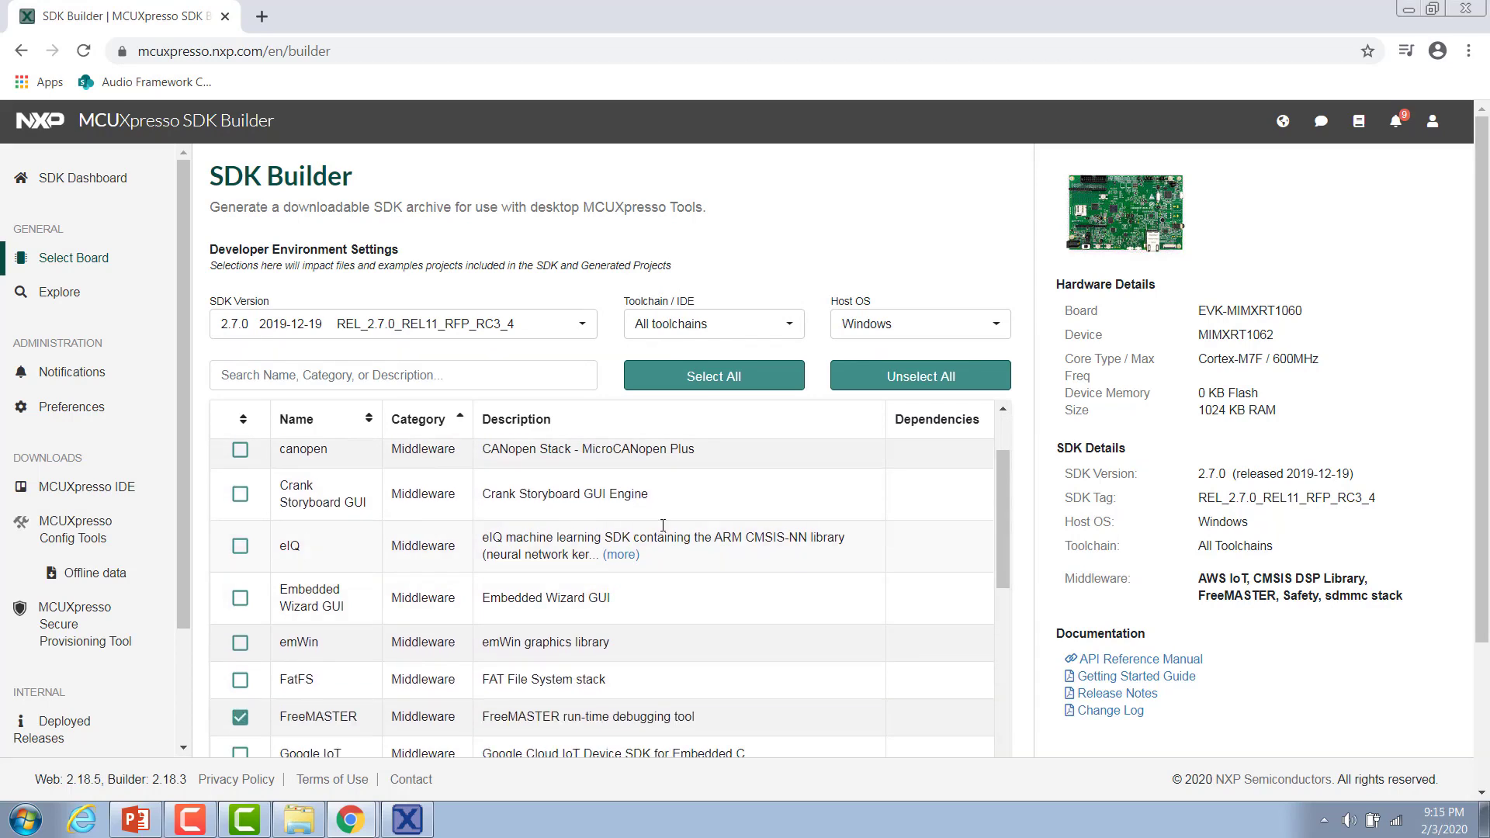
click(242, 498)
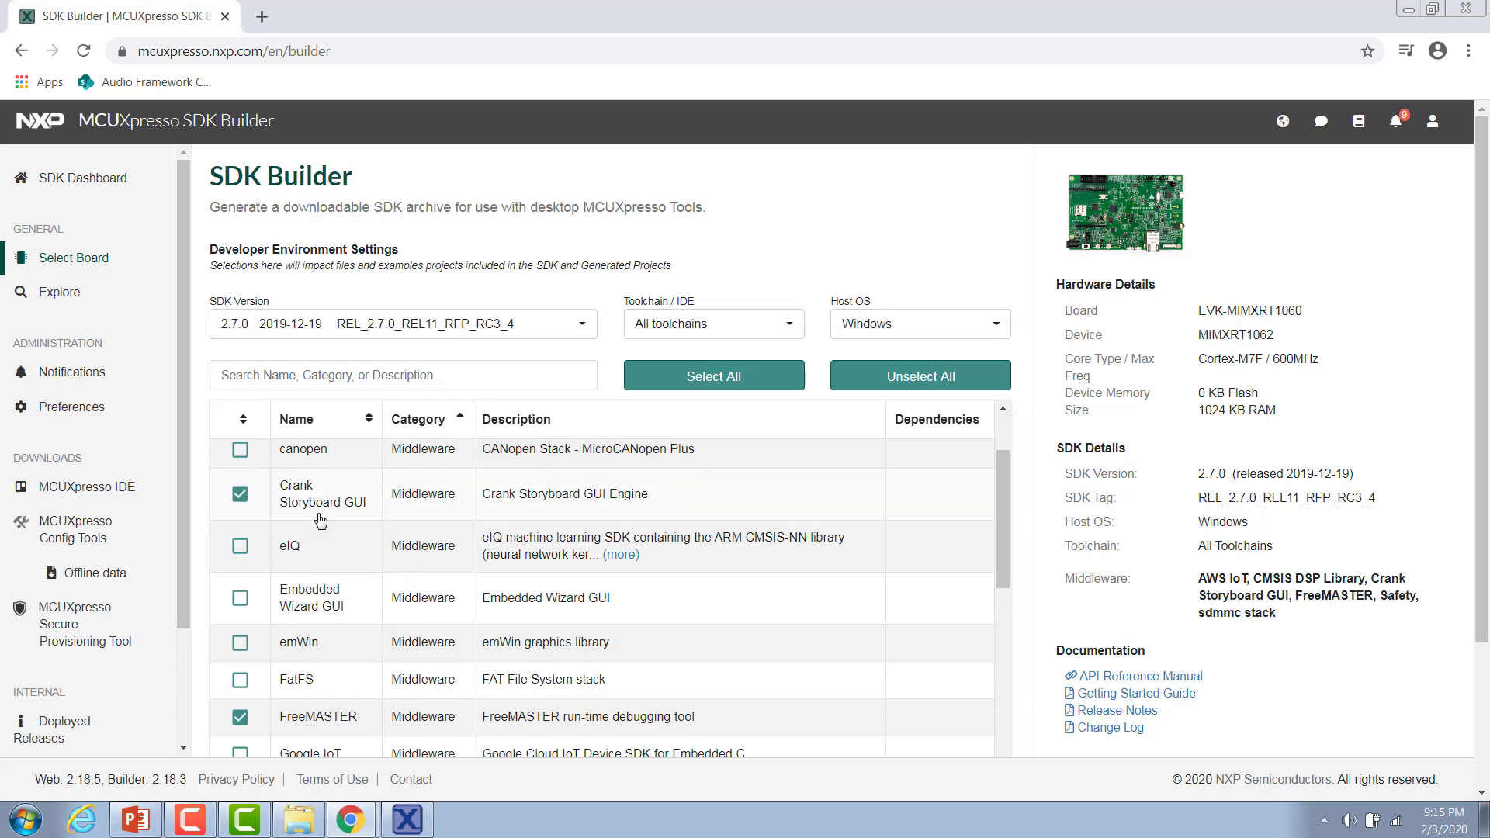
Add the Amazon FreeRTOS operating system component to the SDK.
scroll(318, 520, down, 3)
scroll(1168, 475, down, 3)
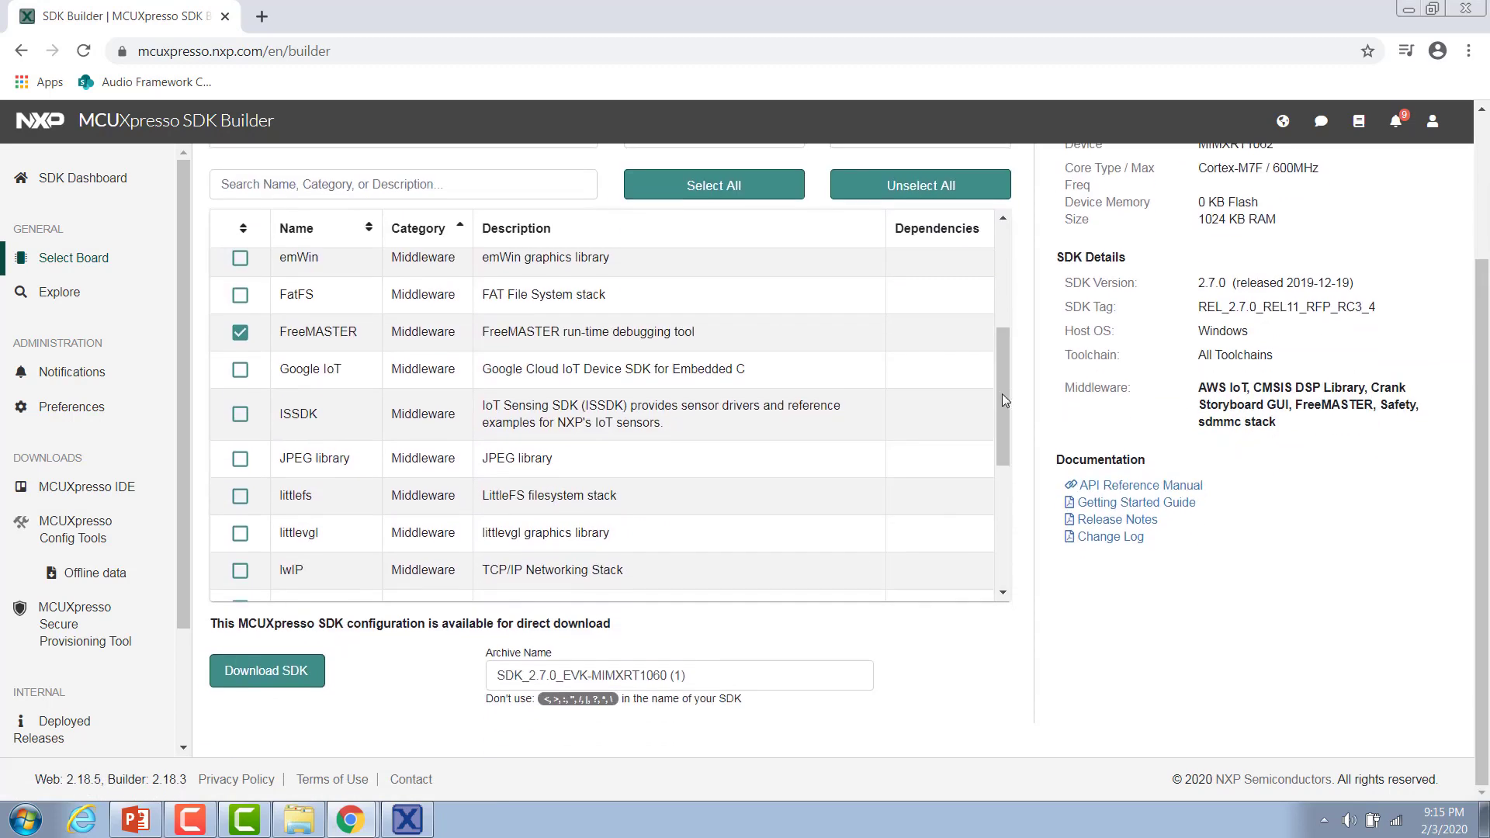
drag(1000, 393, 991, 531)
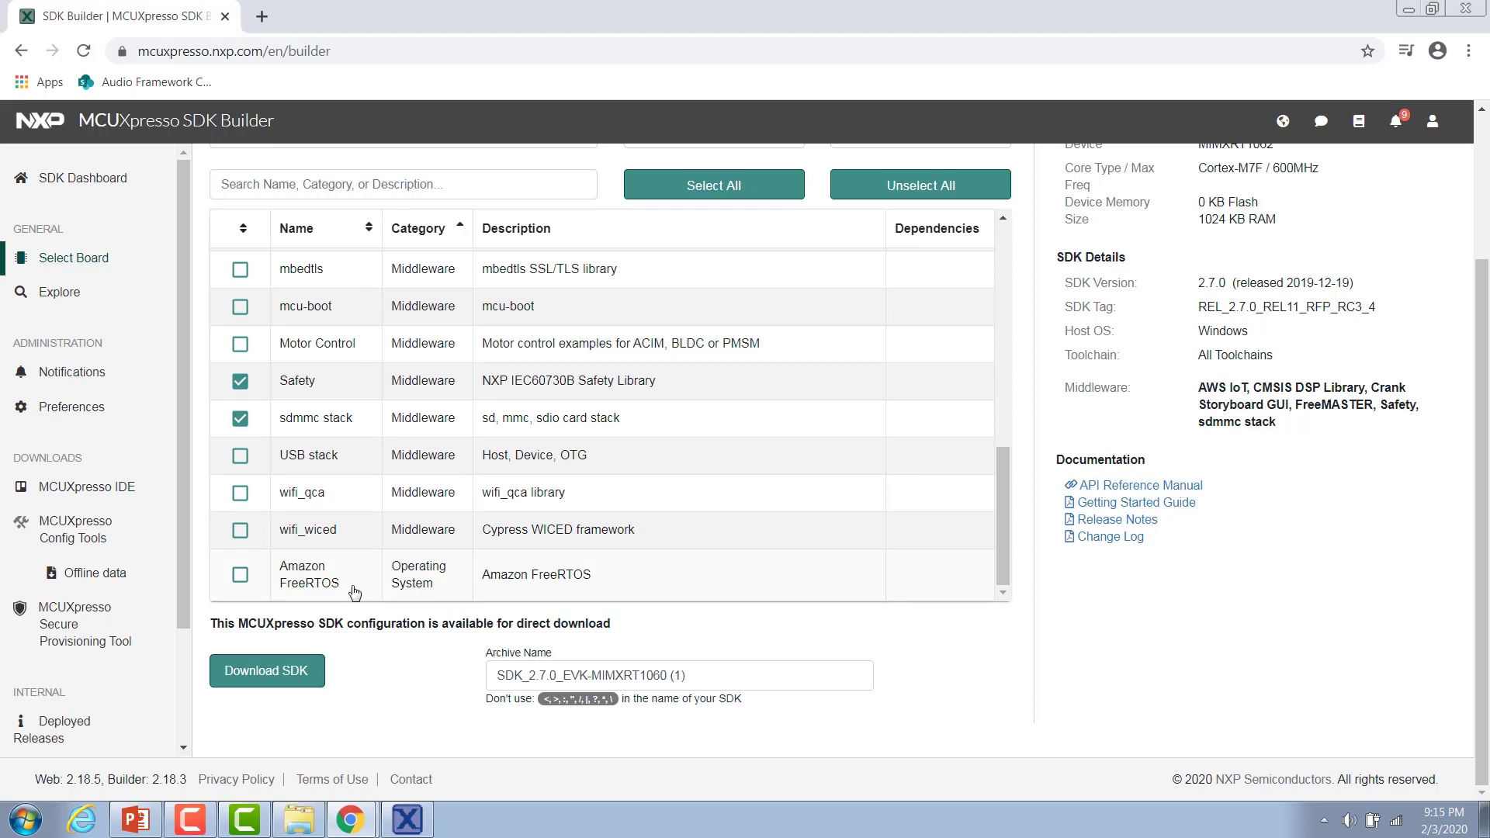
click(242, 577)
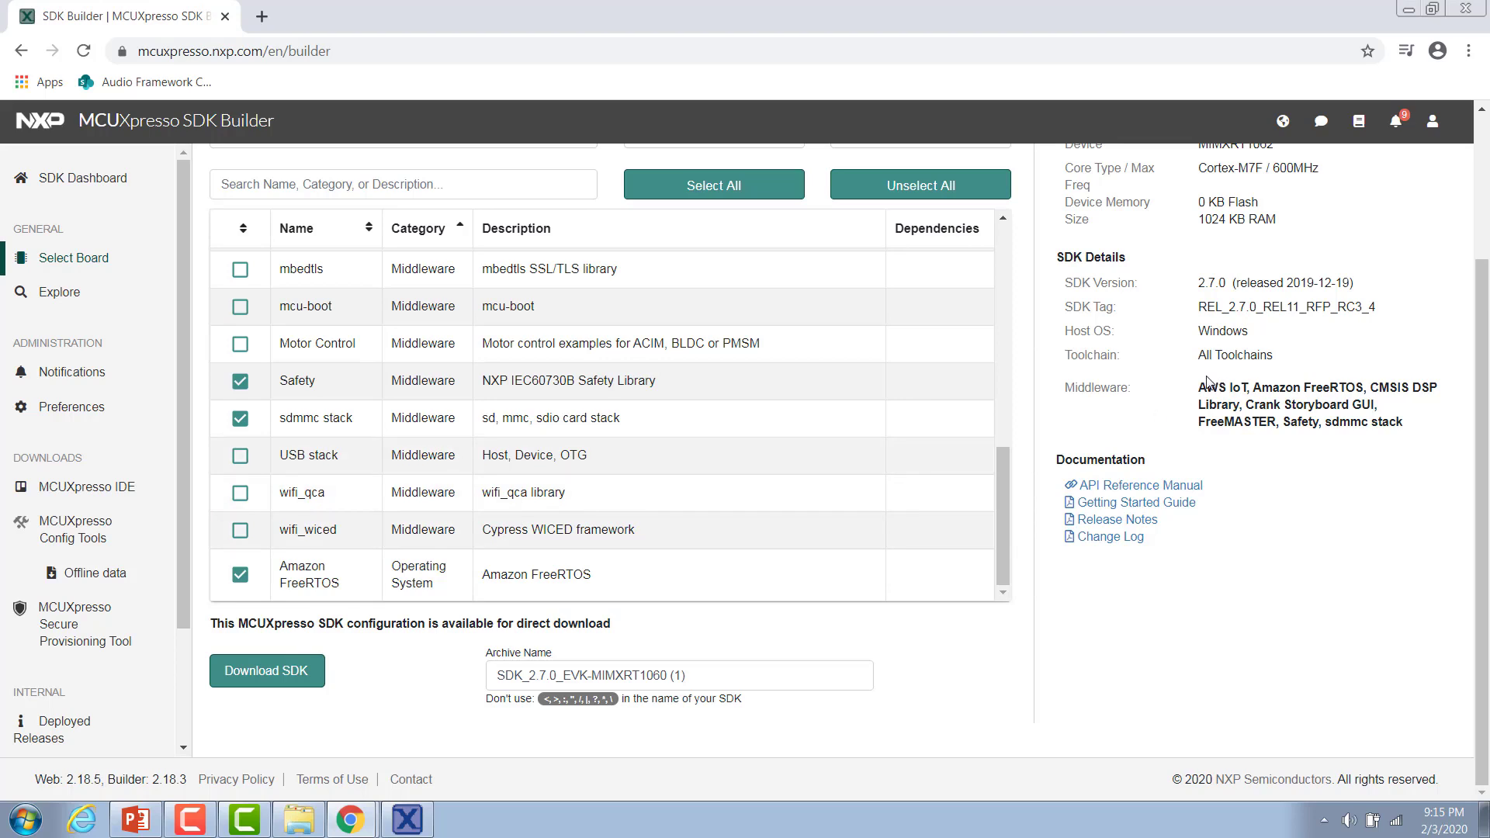
Download the SDK archive and accept the software license agreement.
drag(1202, 390, 1364, 420)
click(1307, 446)
click(267, 677)
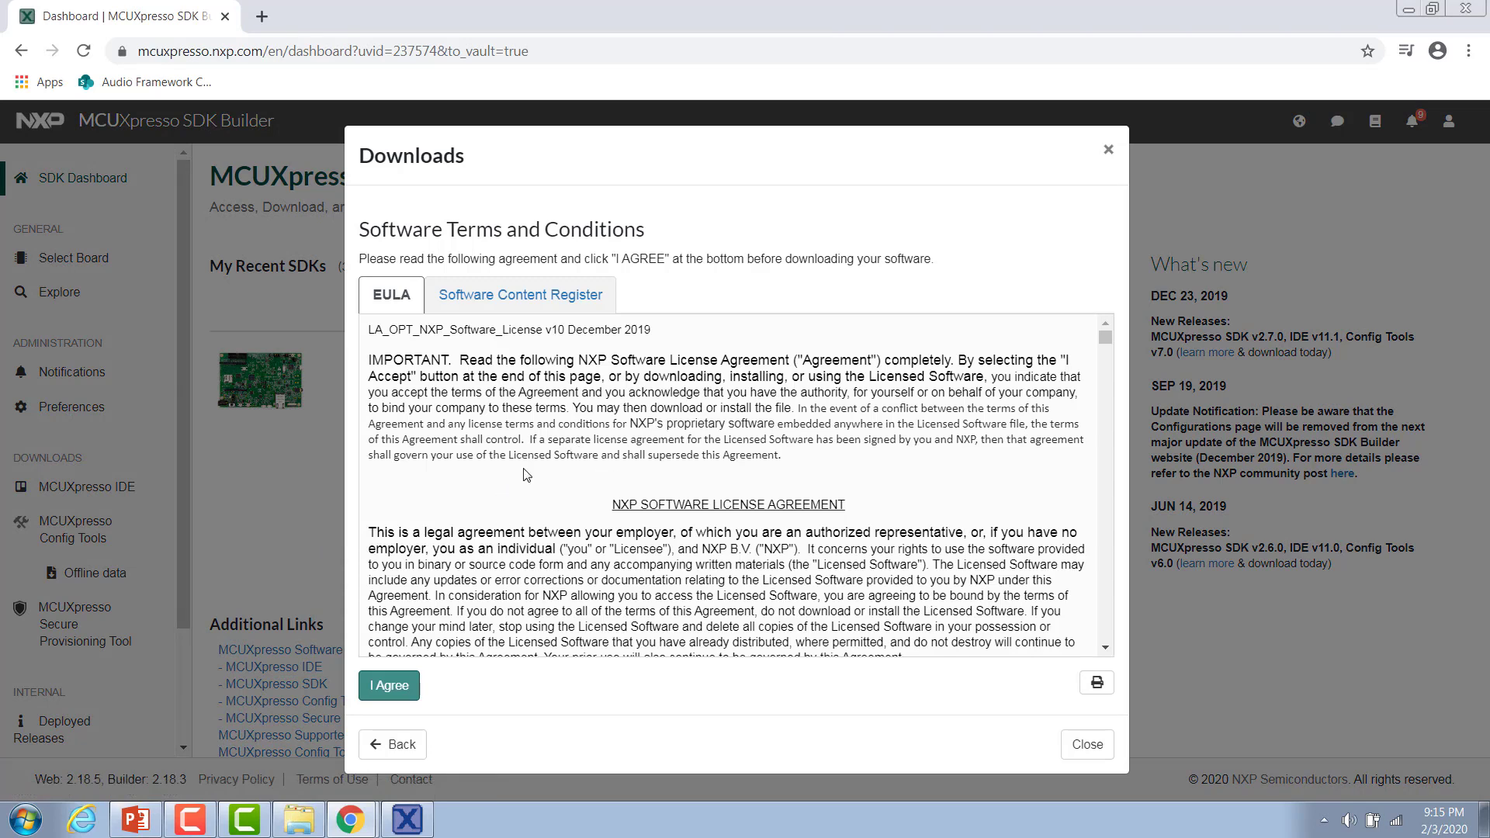
click(399, 687)
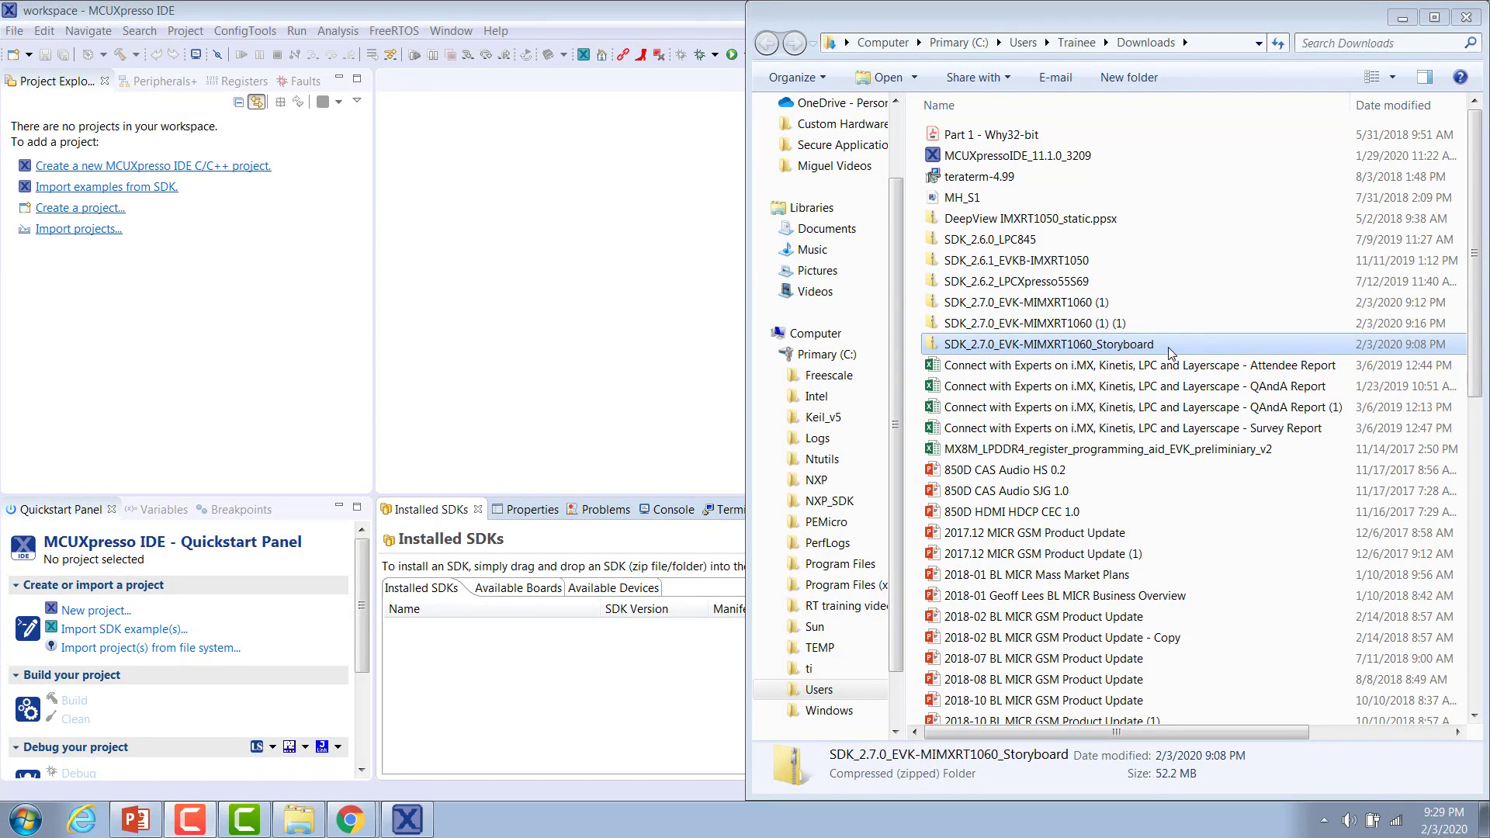
Install the SDK_2.7.0_EVK-MIMXRT1060_Storyboard zip into the IDE's installed SDKs and confirm the import.
drag(1167, 347, 435, 677)
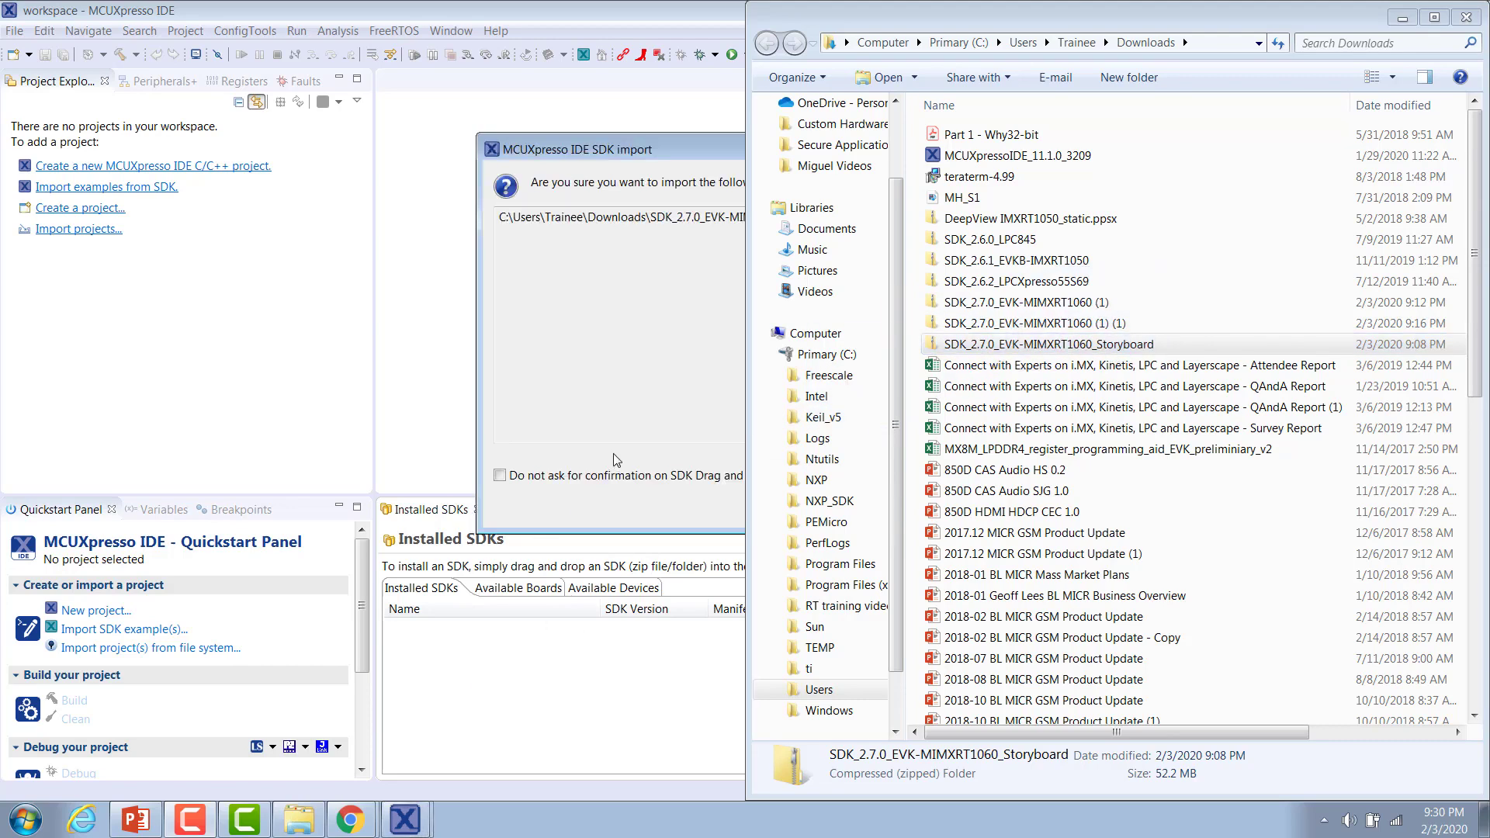
click(873, 504)
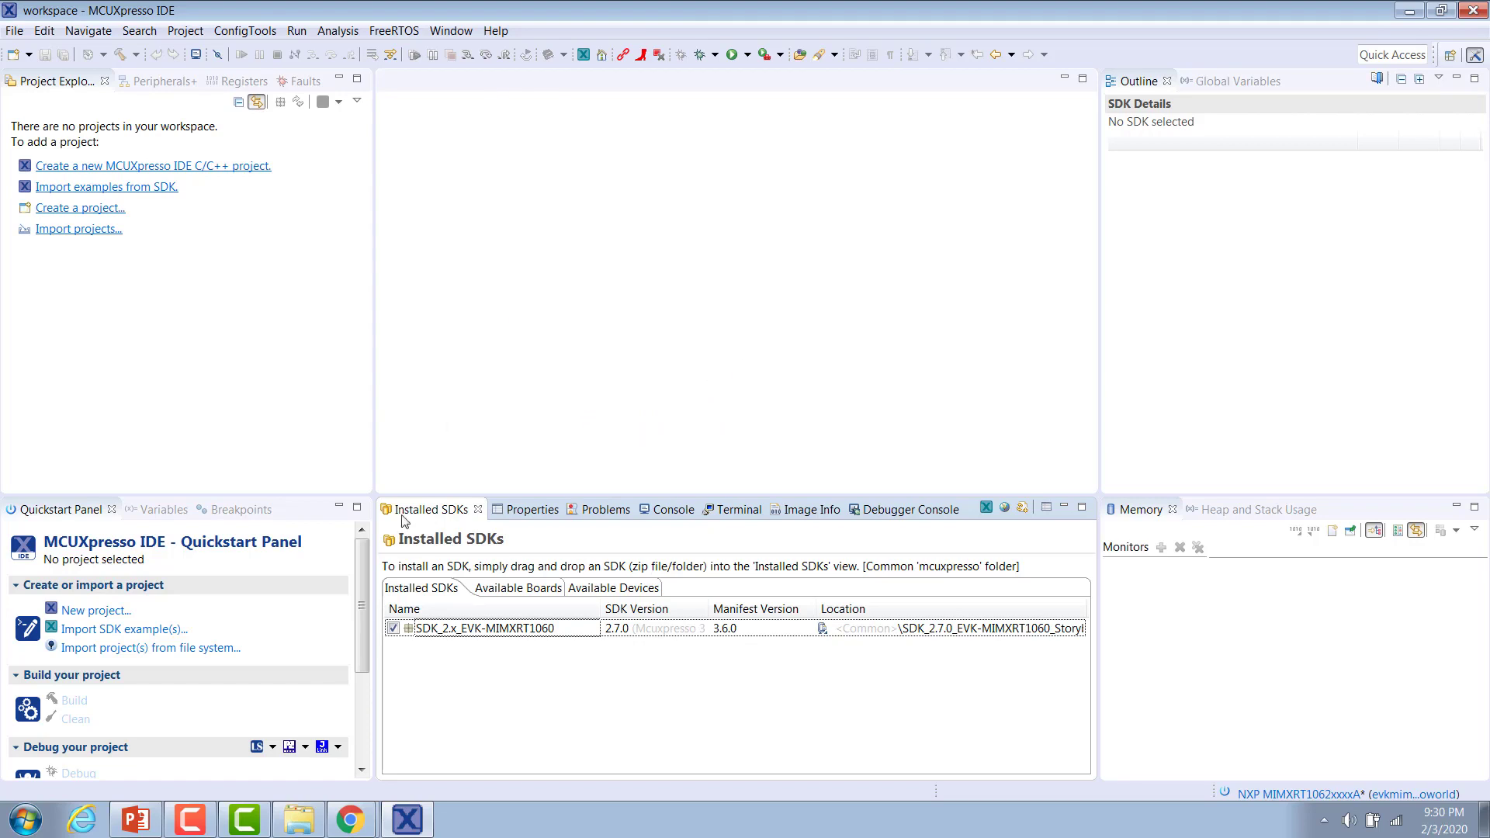
Start importing SDK examples for the evkmimxrt1060 board.
click(150, 637)
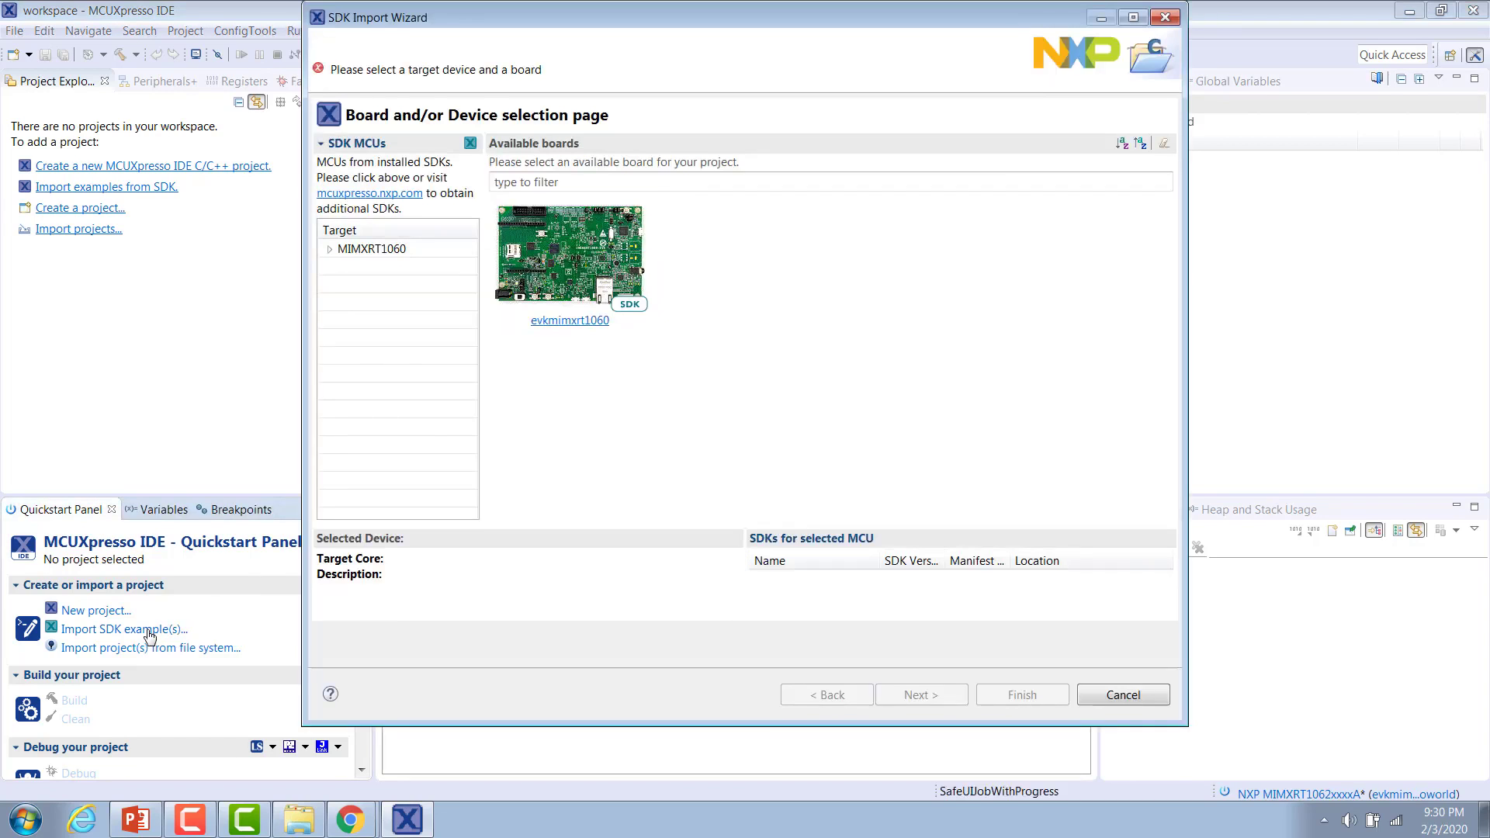
click(549, 273)
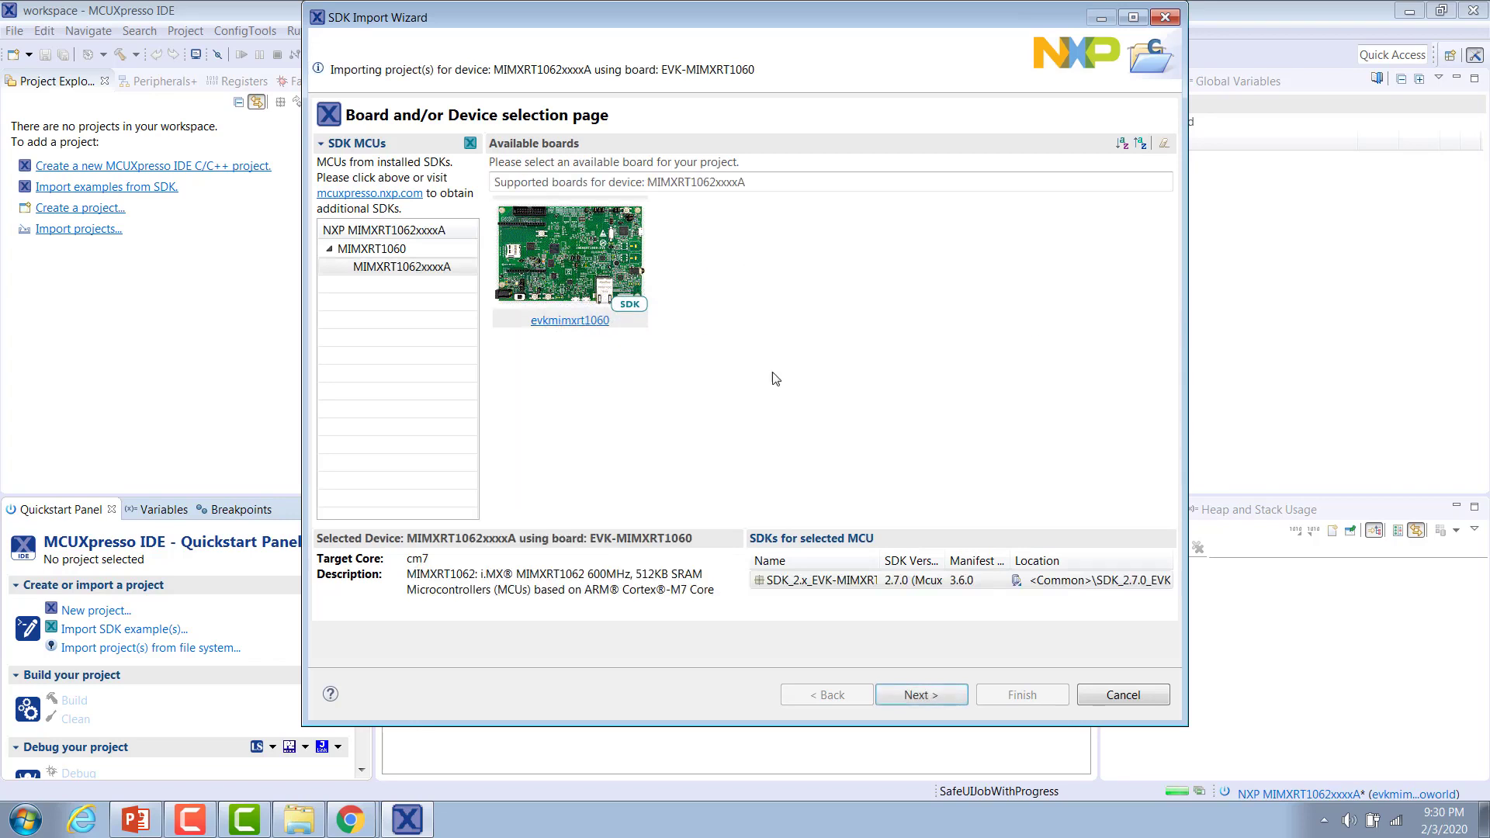
click(916, 694)
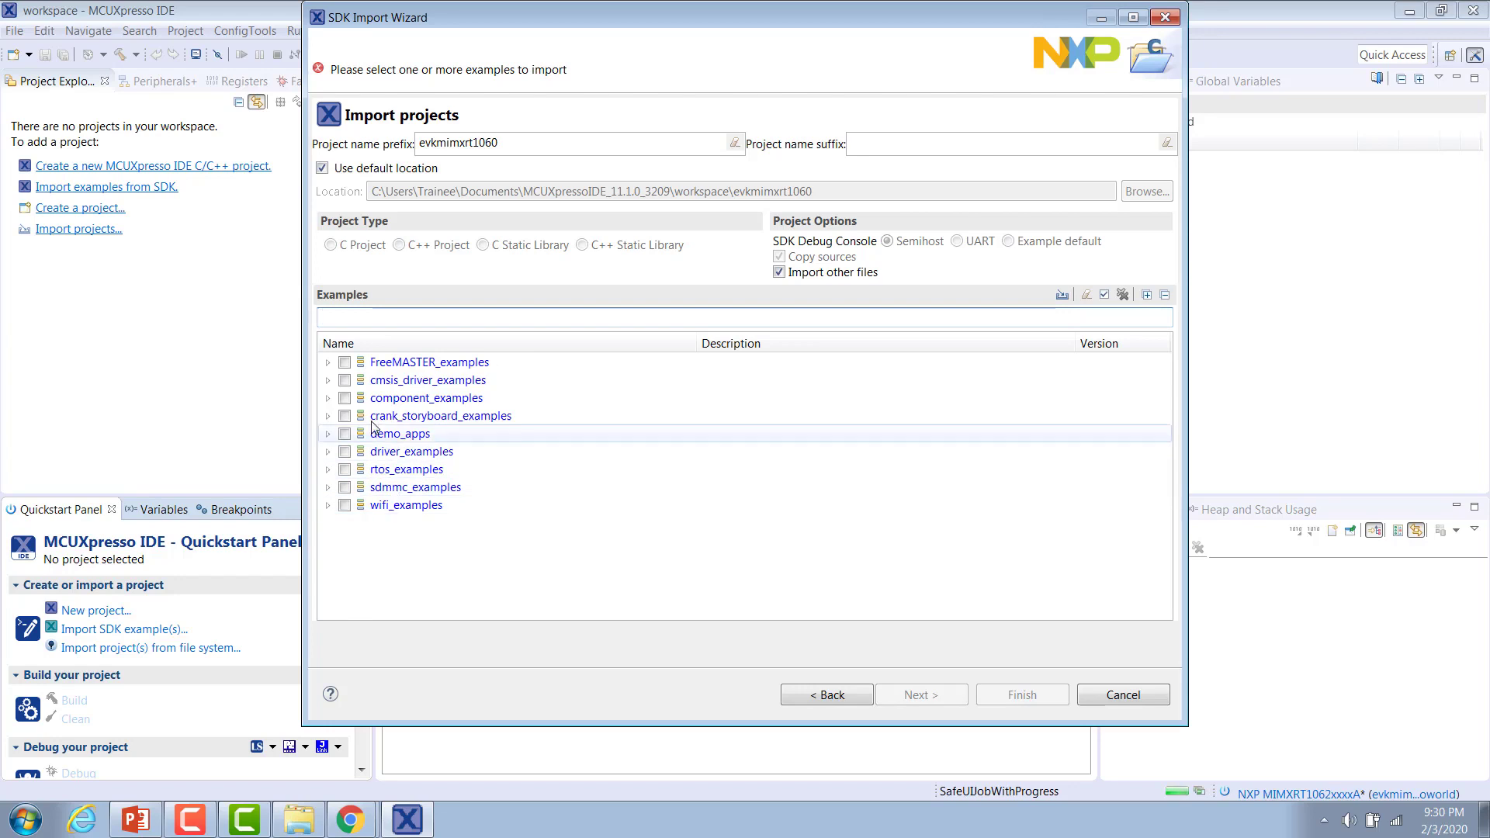
Import the crank_storyboard_helloworld example from the crank_storyboard_examples group.
click(327, 417)
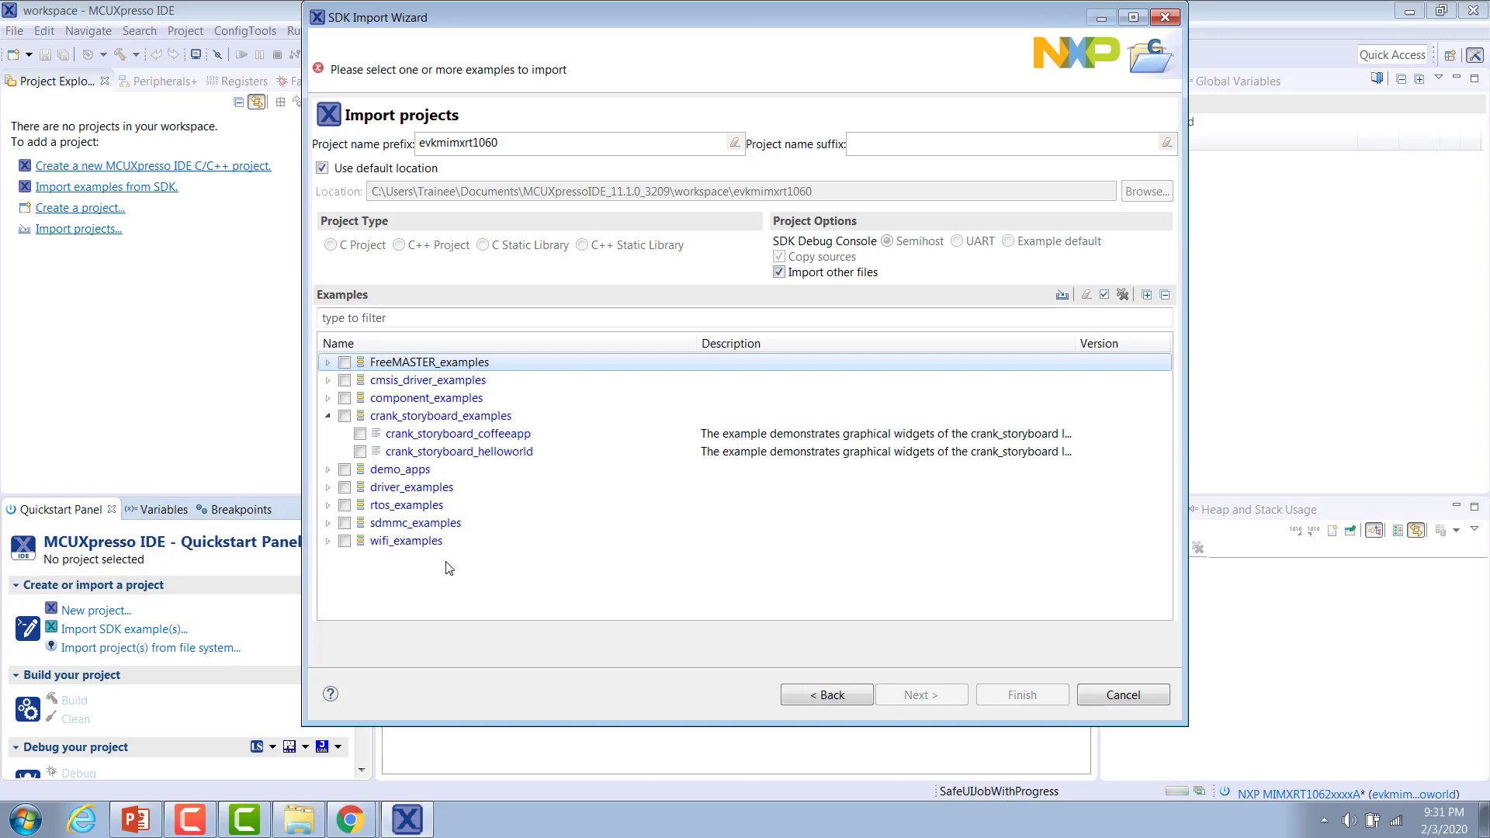
click(361, 452)
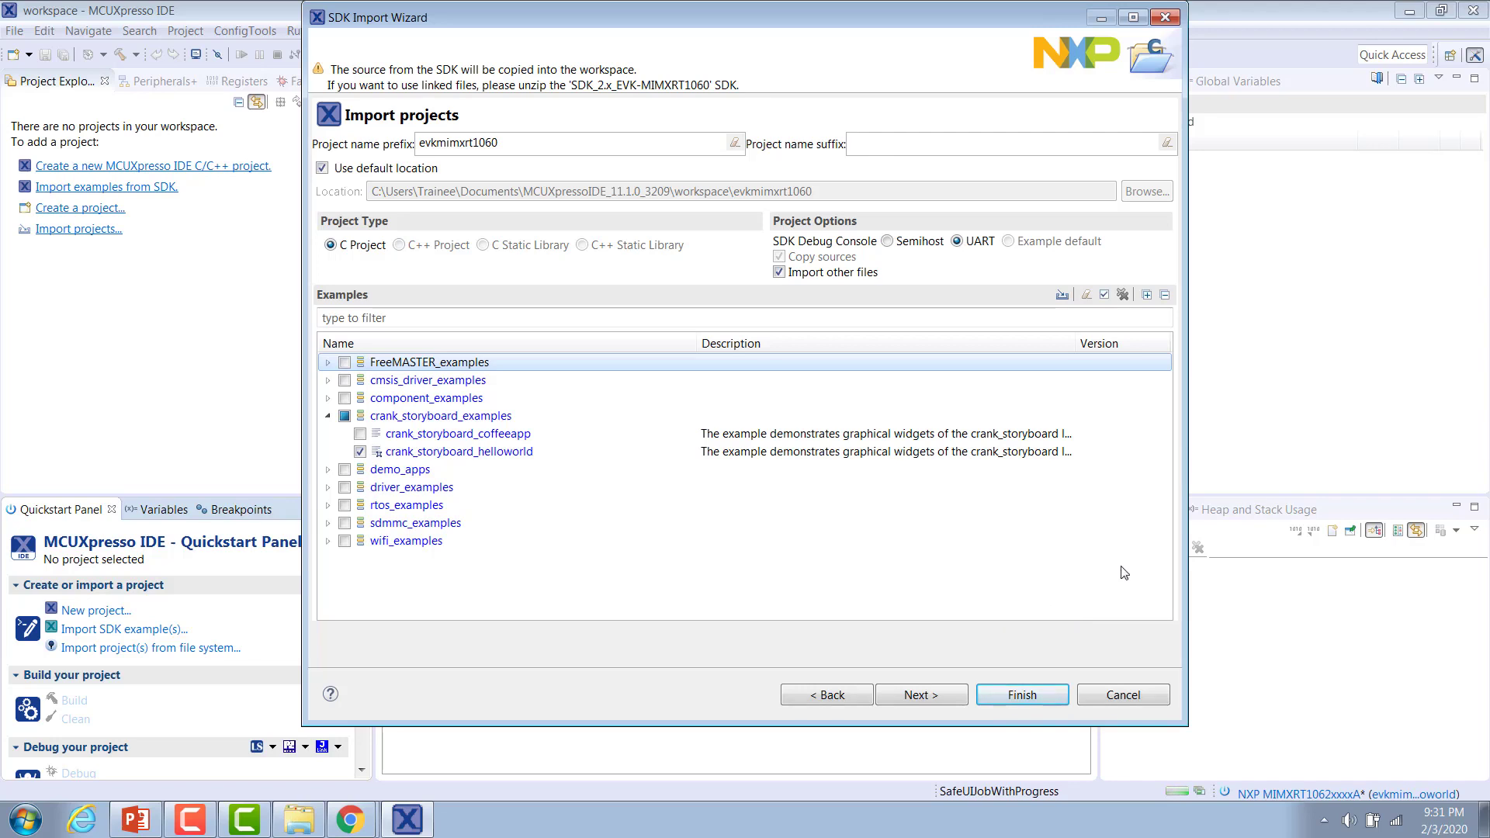
click(1021, 696)
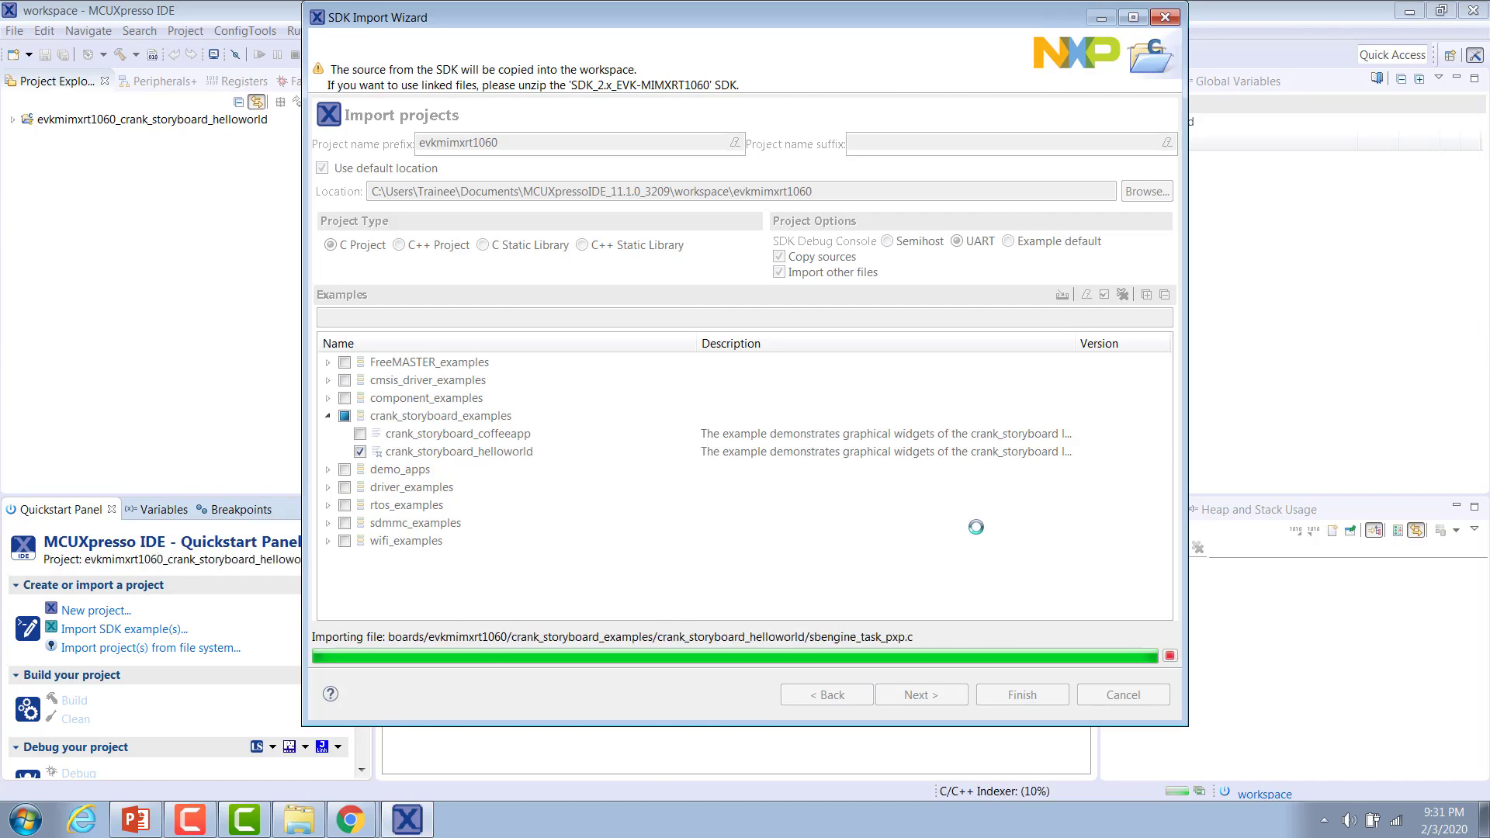
Expand the imported project and its source folder, then build the project.
click(12, 121)
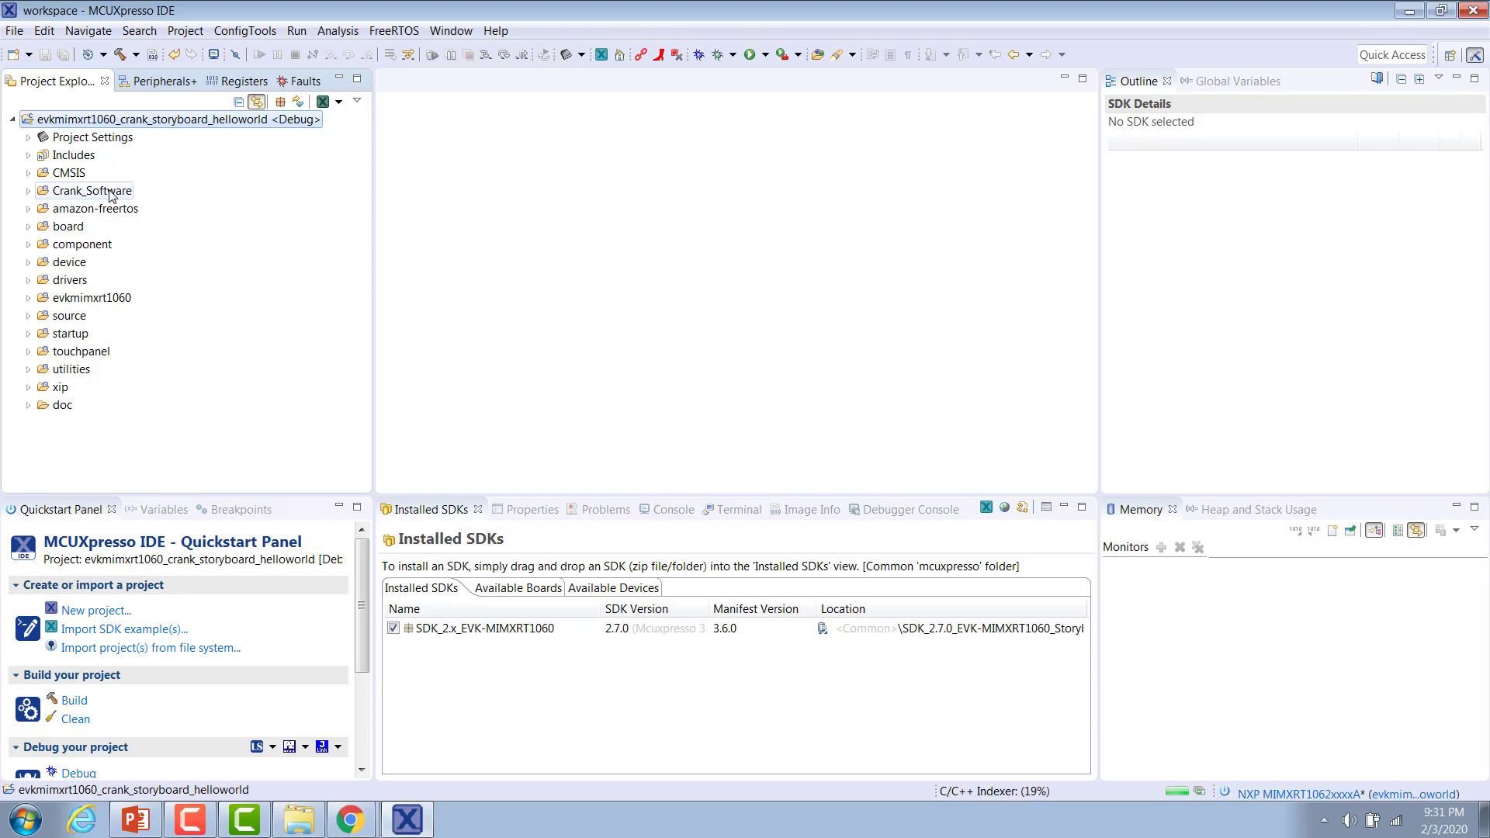
click(29, 316)
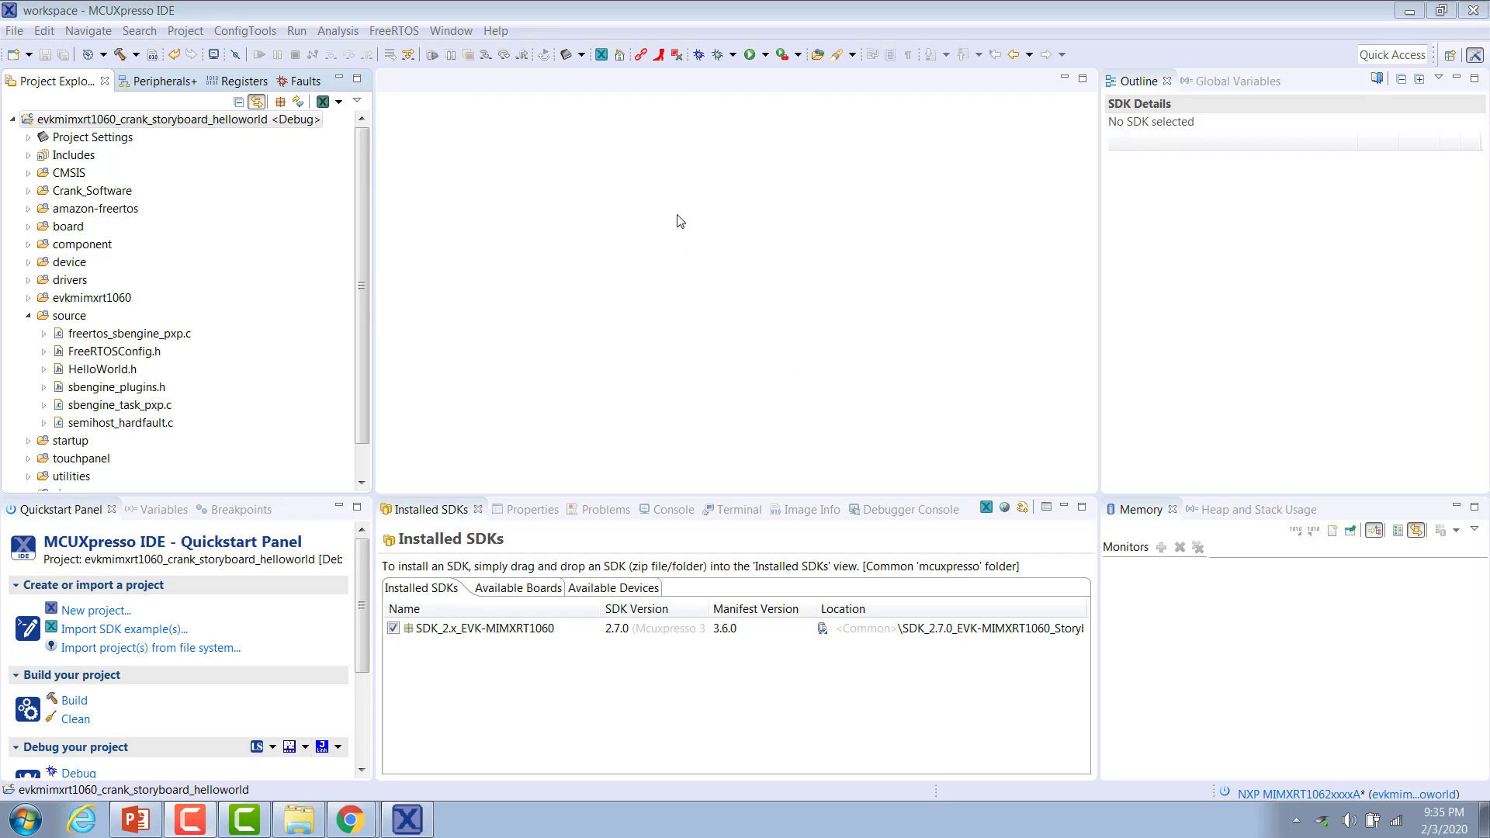
click(74, 703)
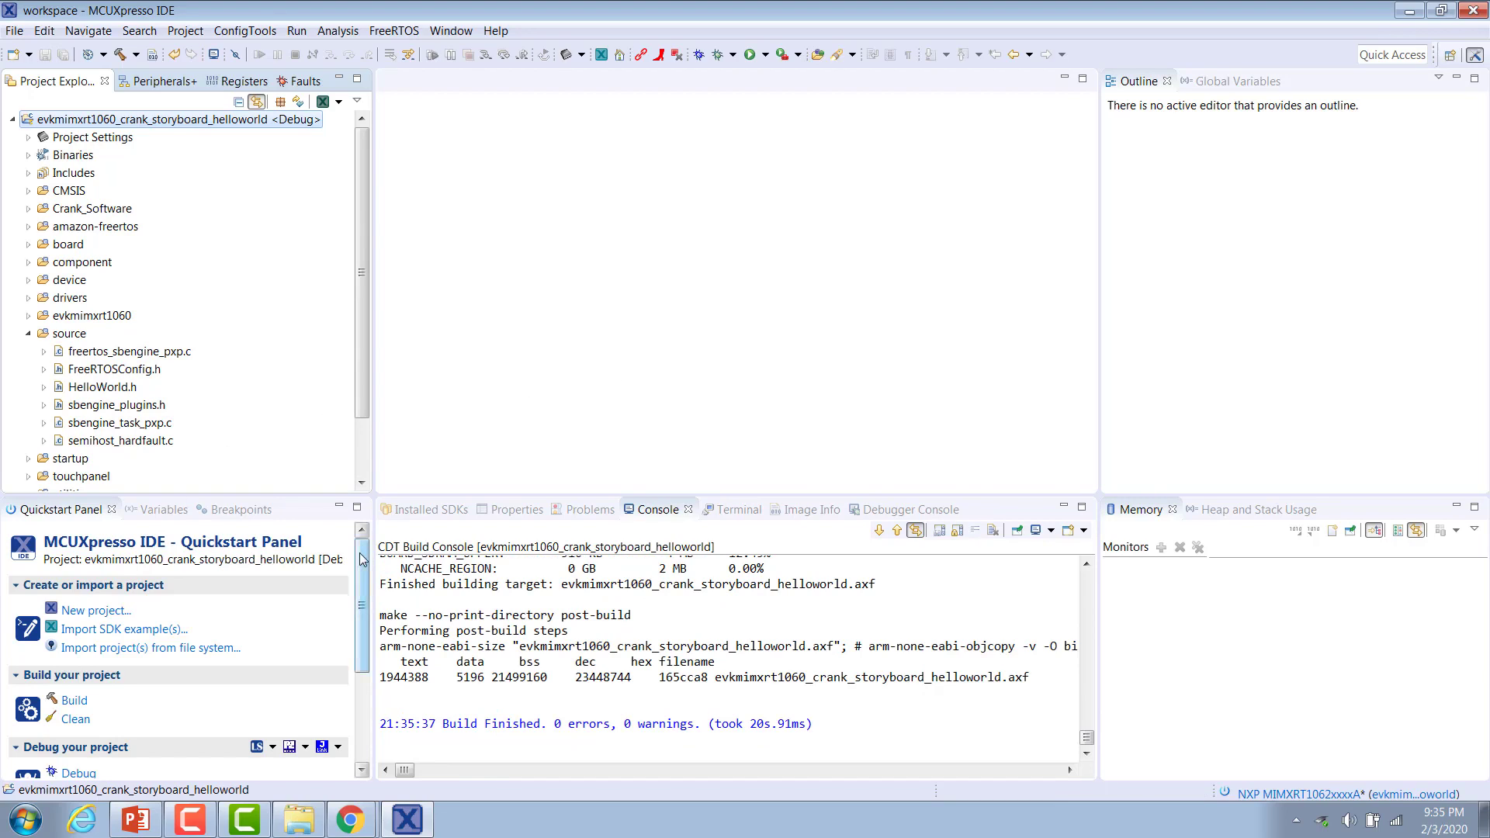
Debug the project using the DAPLink CMSIS-DAP probe and resume all debug sessions.
scroll(155, 683, down, 3)
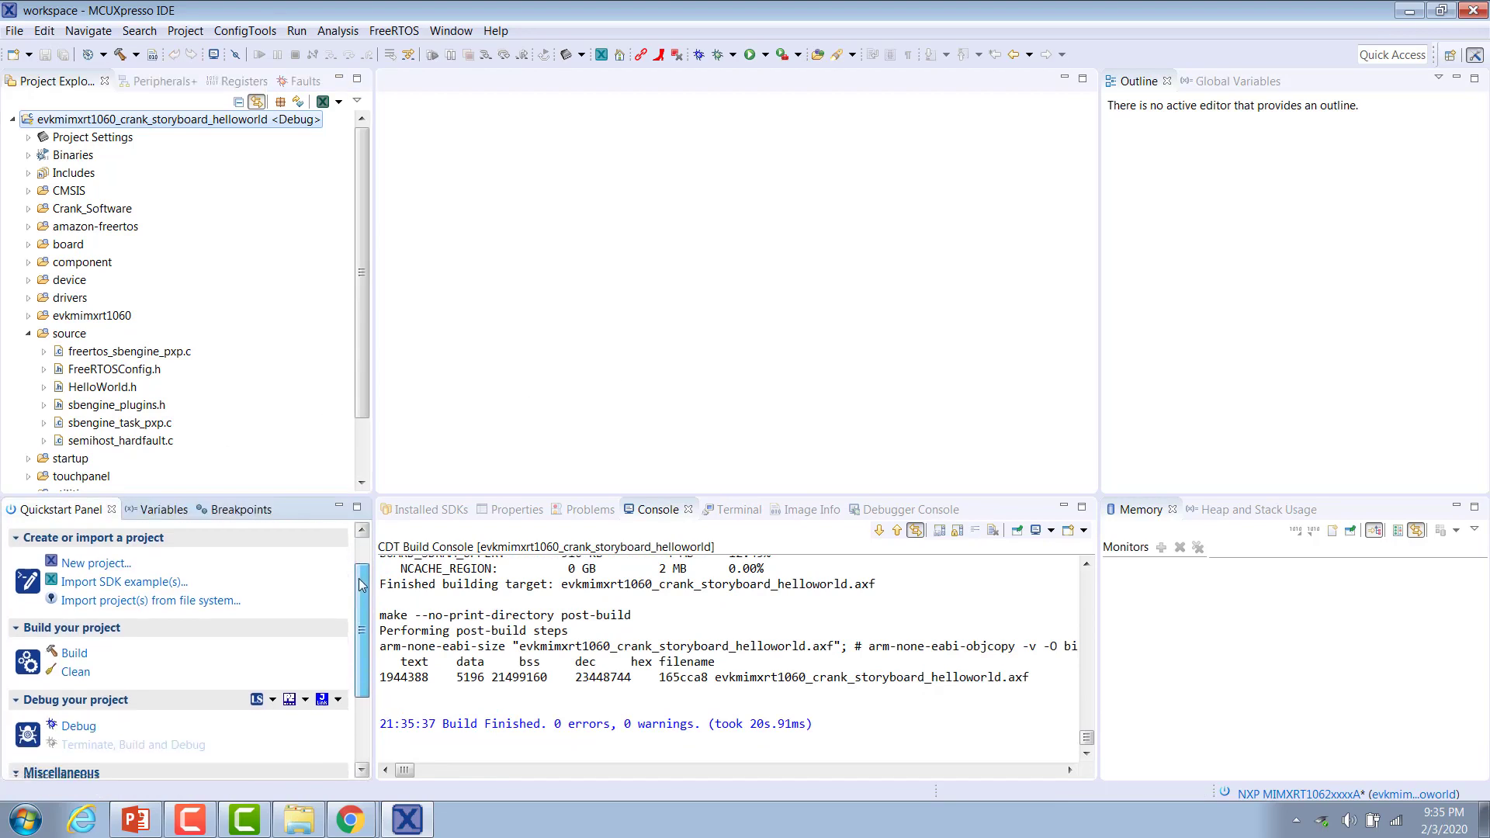
click(91, 722)
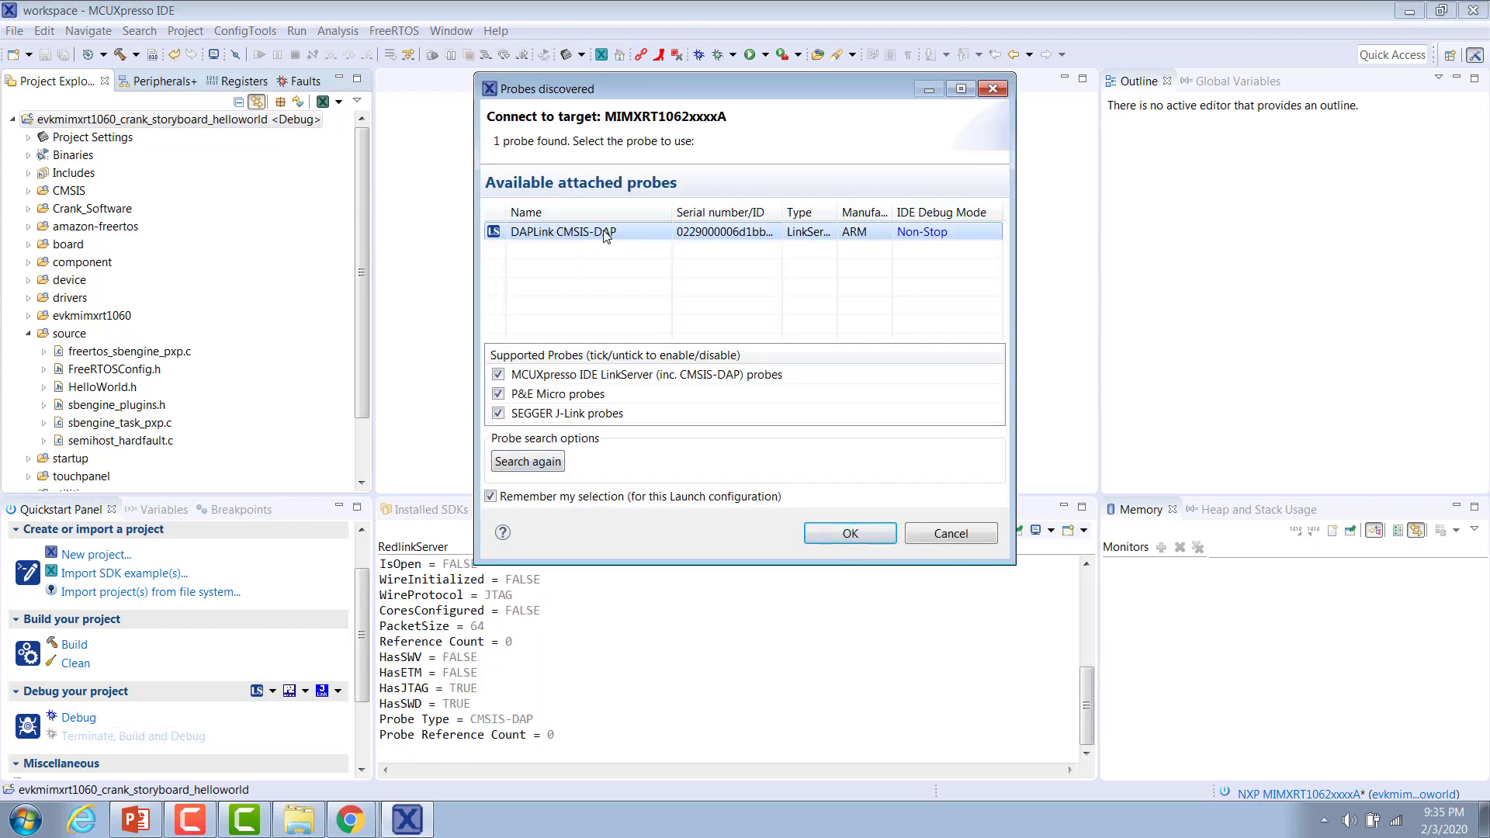
click(859, 534)
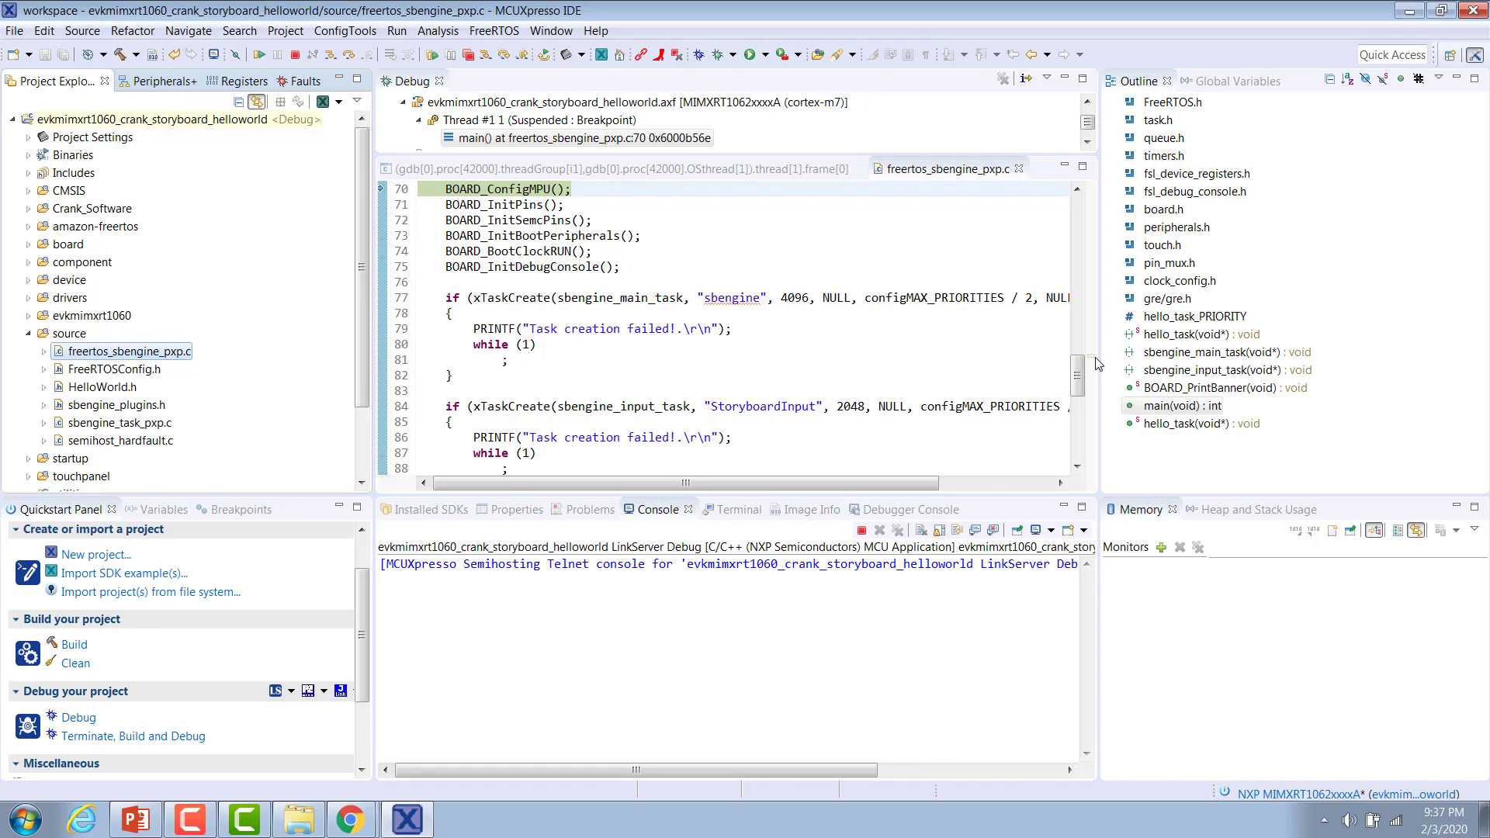
click(433, 56)
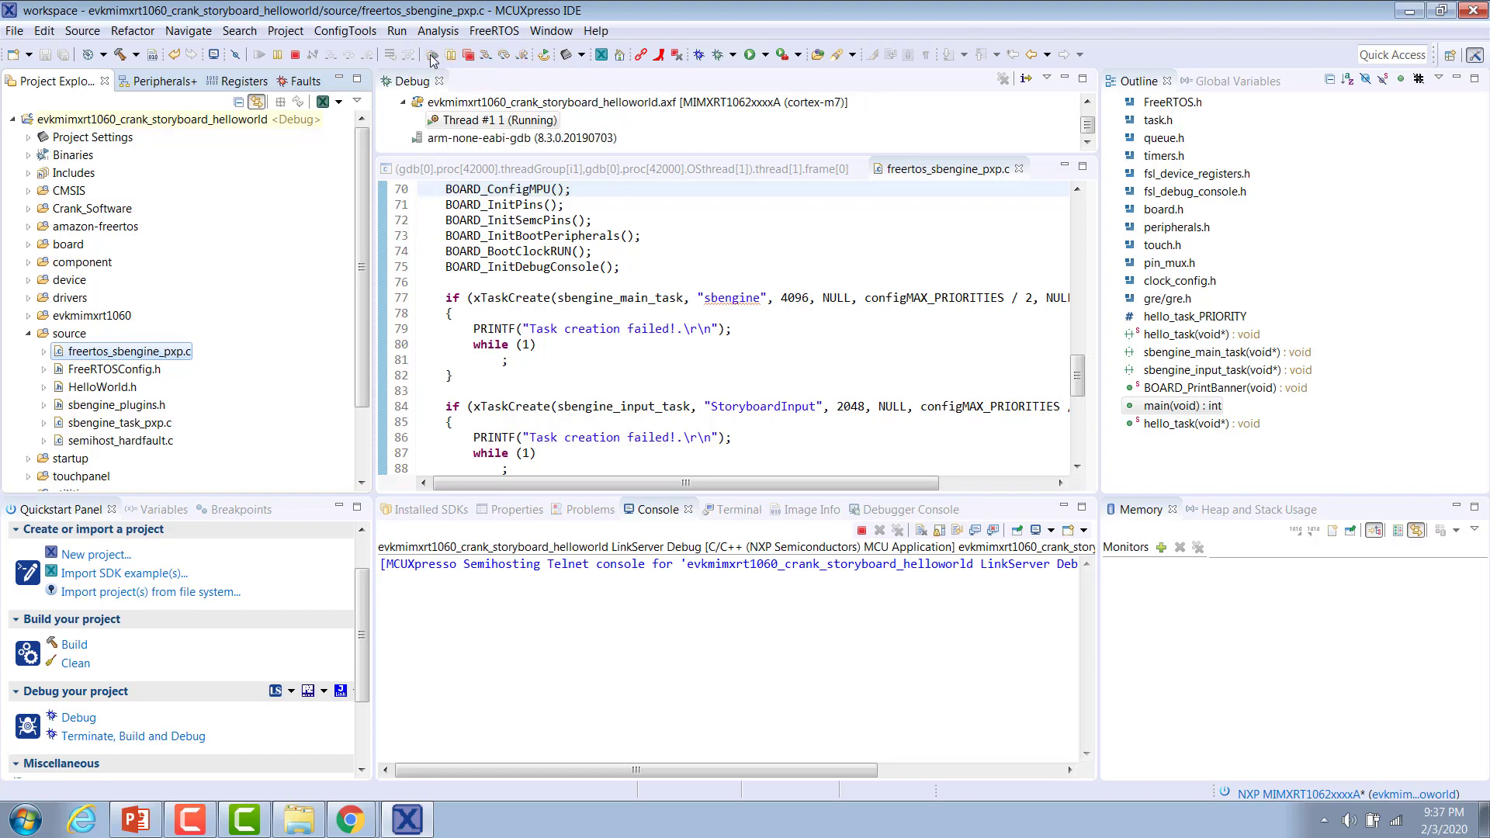